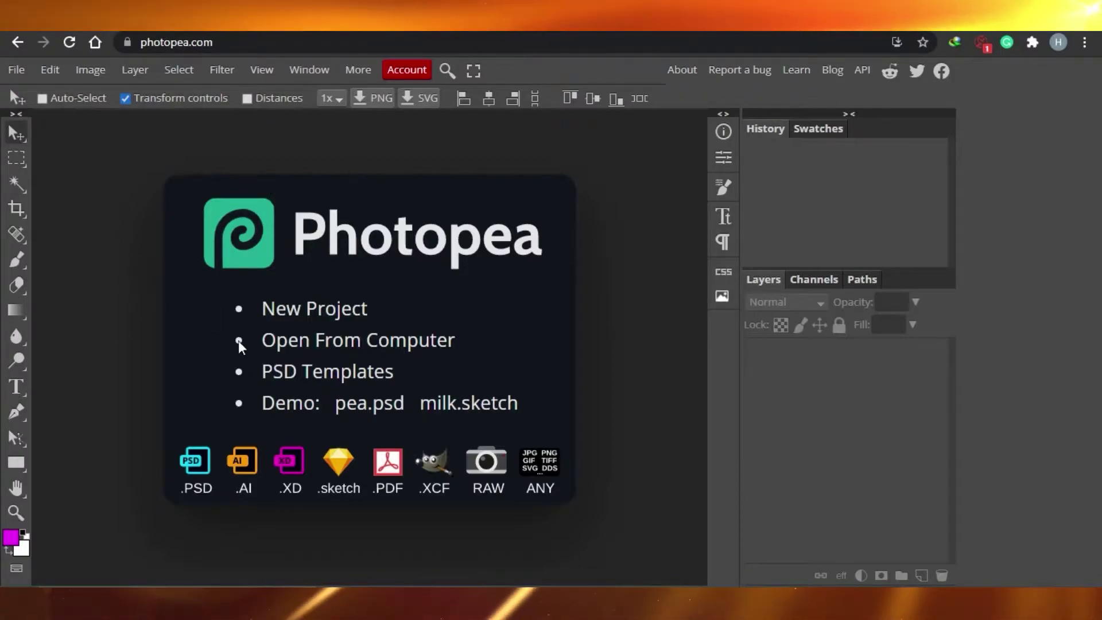
Step: Start a new project and replace its default name with "thumbnail"
left_click(15, 74)
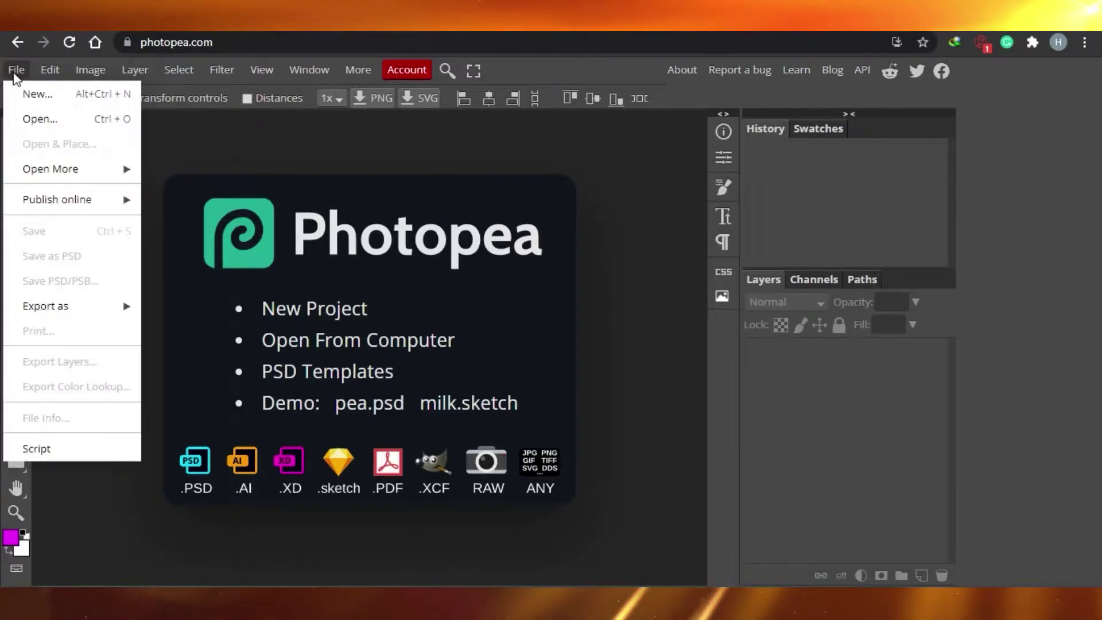
mouse_move(81, 182)
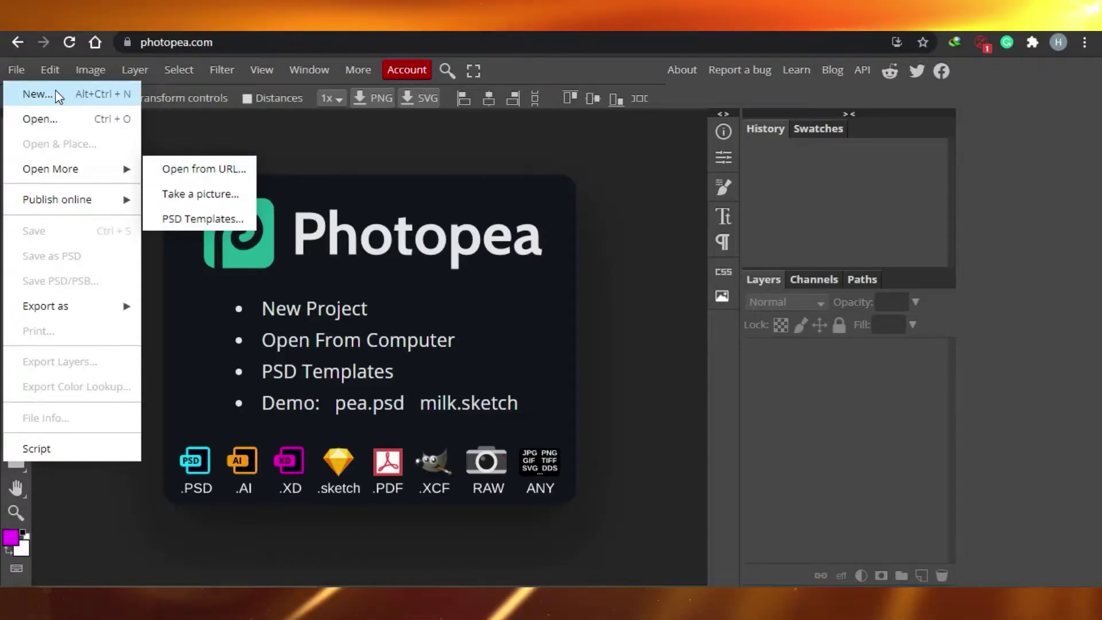
left_click(78, 95)
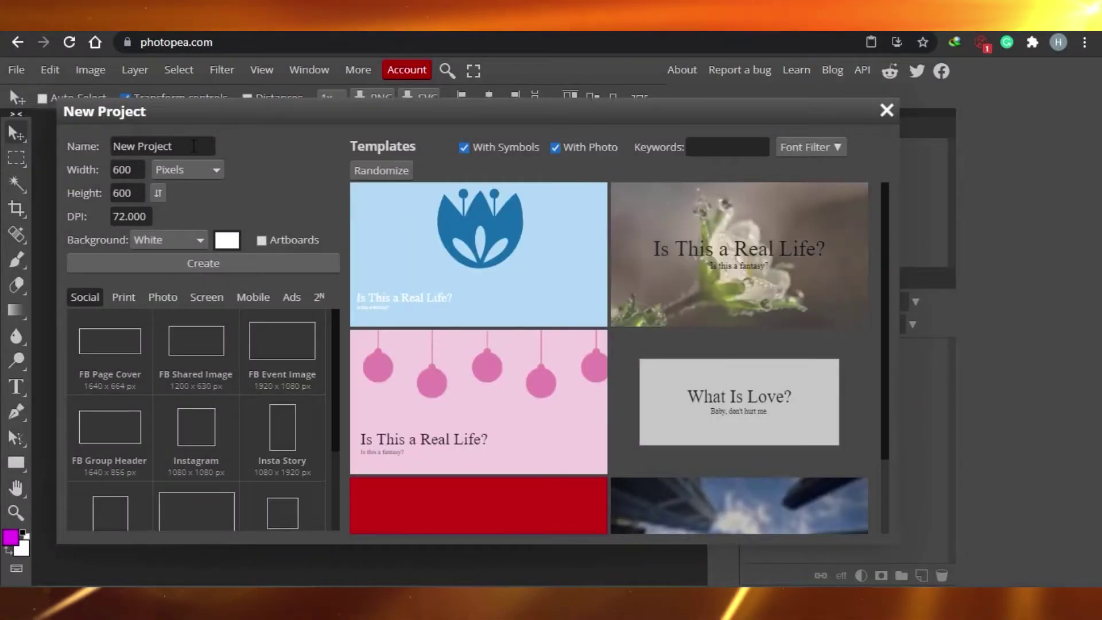
left_click(194, 146)
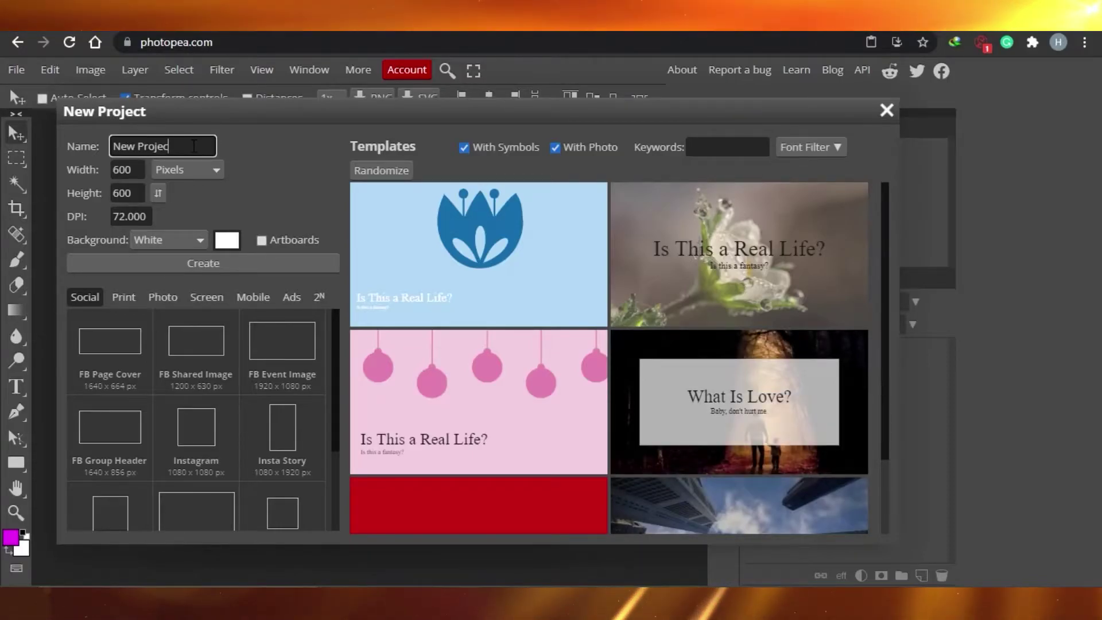
key("BackSpace")
key("BackSpace")
key("BackSpace")
key("BackSpace")
key("BackSpace")
key("BackSpace")
key("BackSpace")
key("BackSpace")
key("BackSpace")
key("BackSpace")
key("BackSpace")
type("thumbnail")
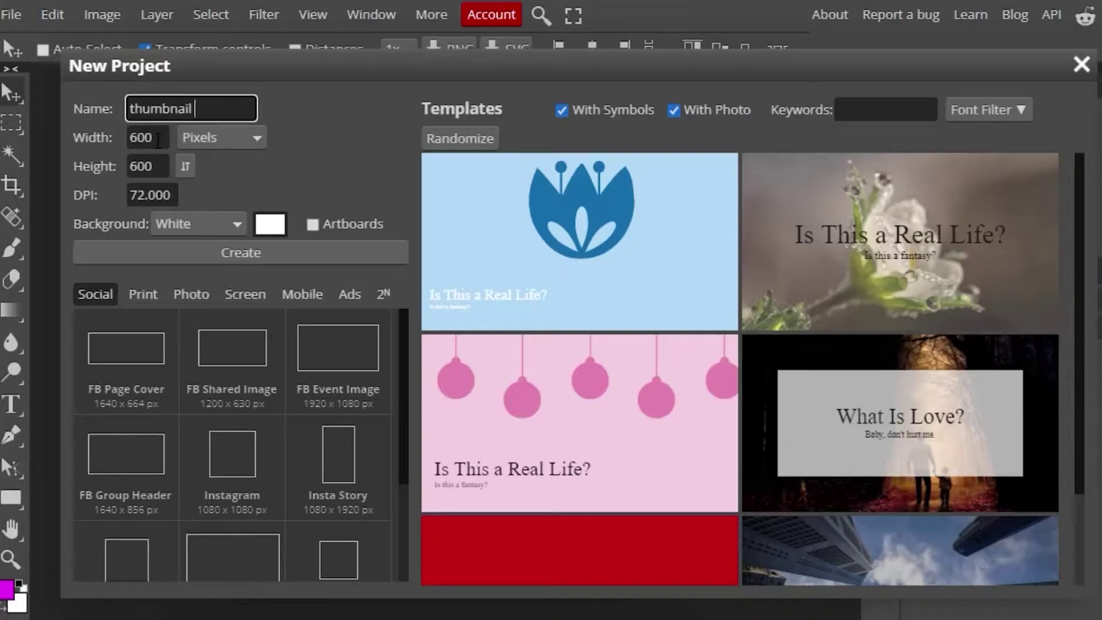
Step: Set the new project's width to 1280 pixels and its height to 720 pixels
left_click(158, 140)
key("BackSpace")
key("BackSpace")
key("BackSpace")
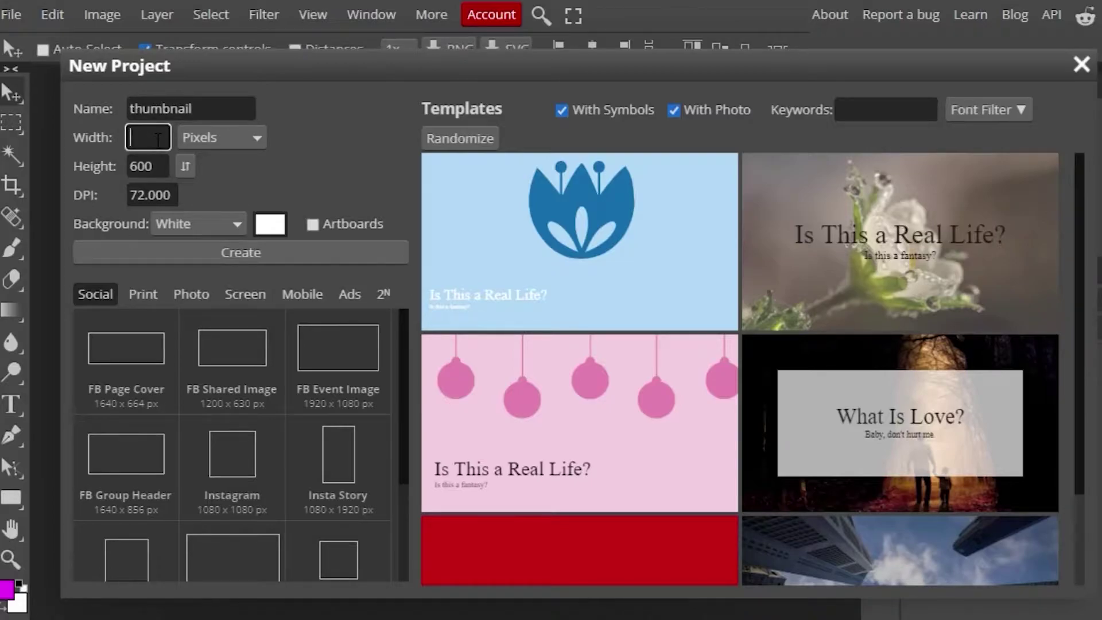
type("1280")
double_click(158, 166)
type("720")
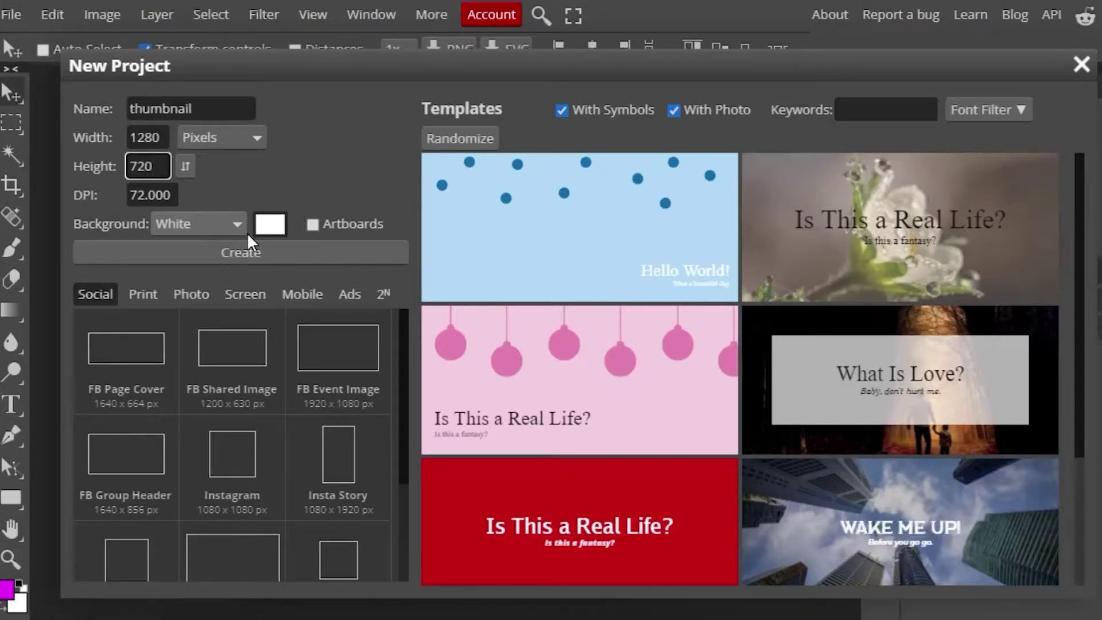
Step: Set the project's background to Transparent and create the blank document
left_click(232, 221)
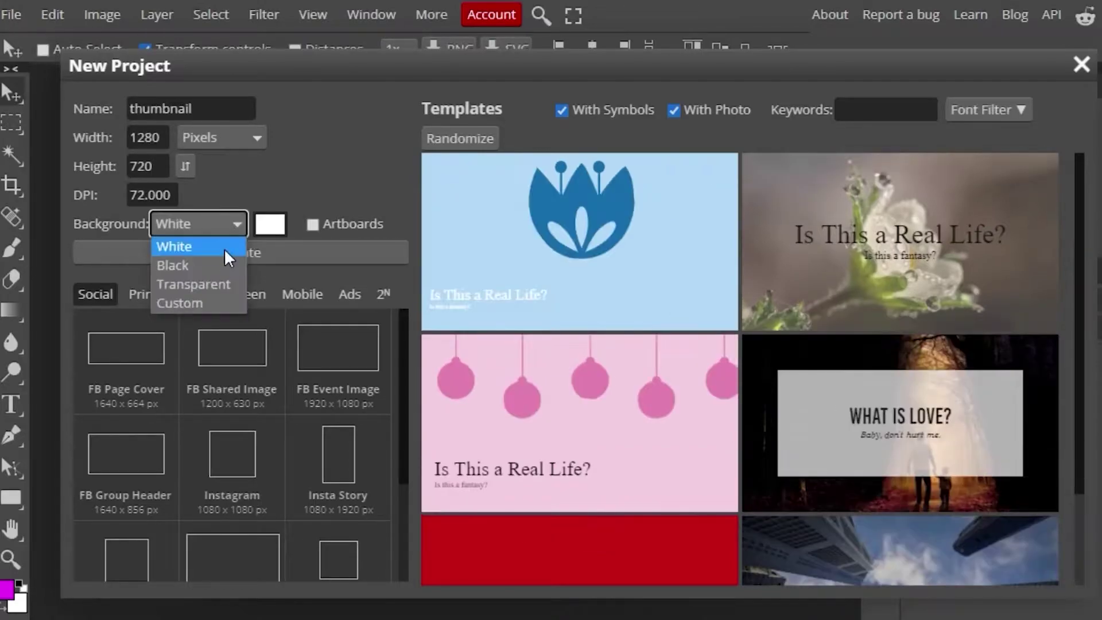
left_click(212, 283)
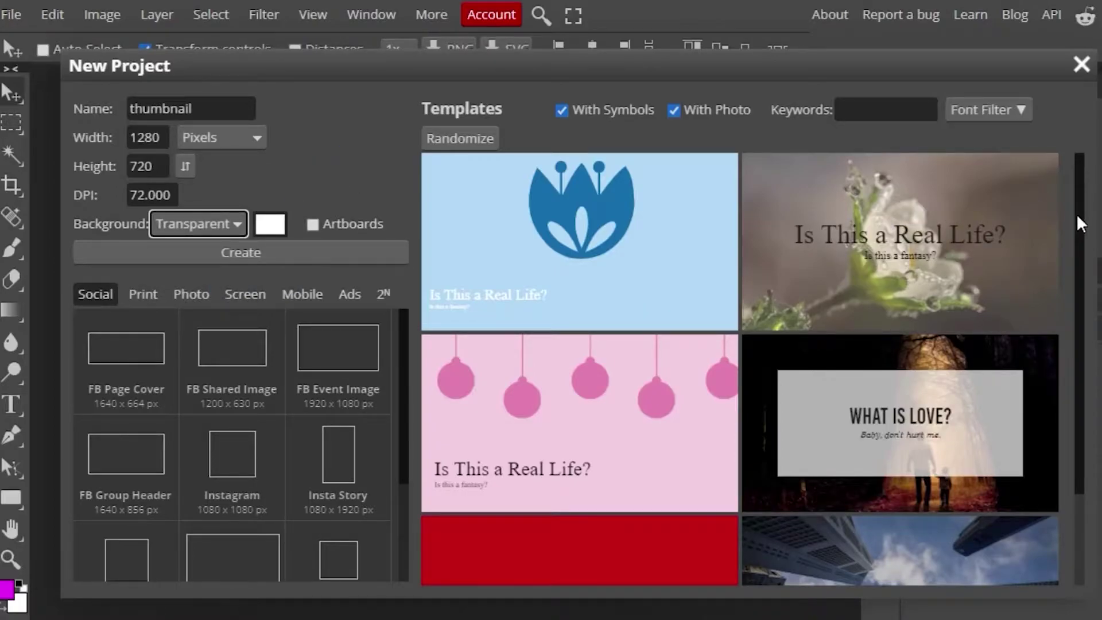
left_click_drag(1077, 214, 1076, 508)
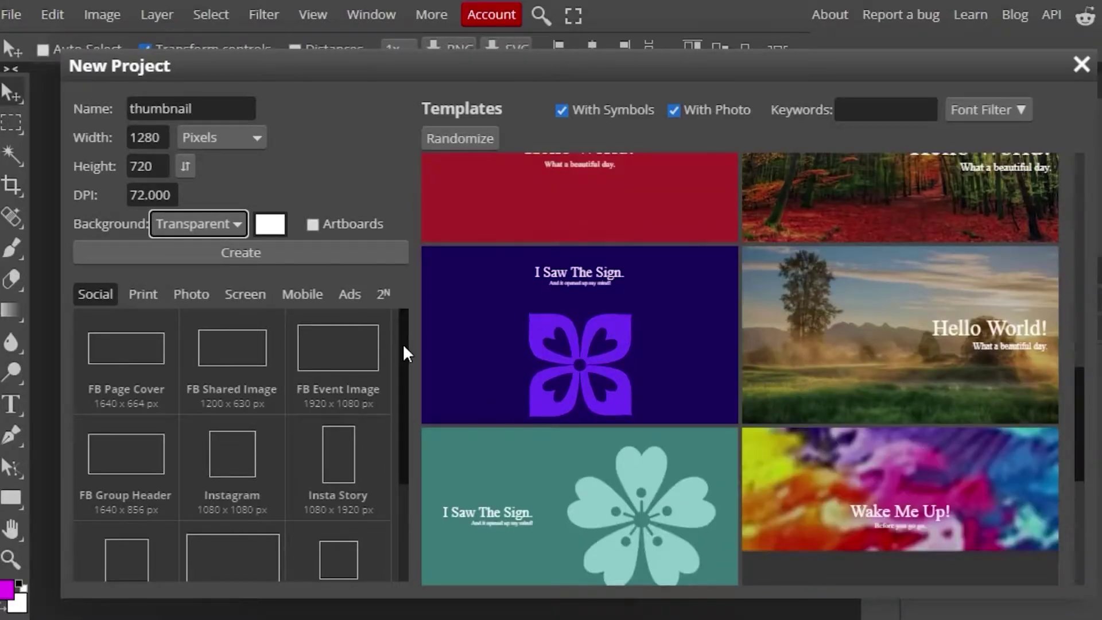
mouse_move(402, 343)
left_mouse_down()
mouse_move(401, 479)
mouse_move(400, 332)
left_mouse_up()
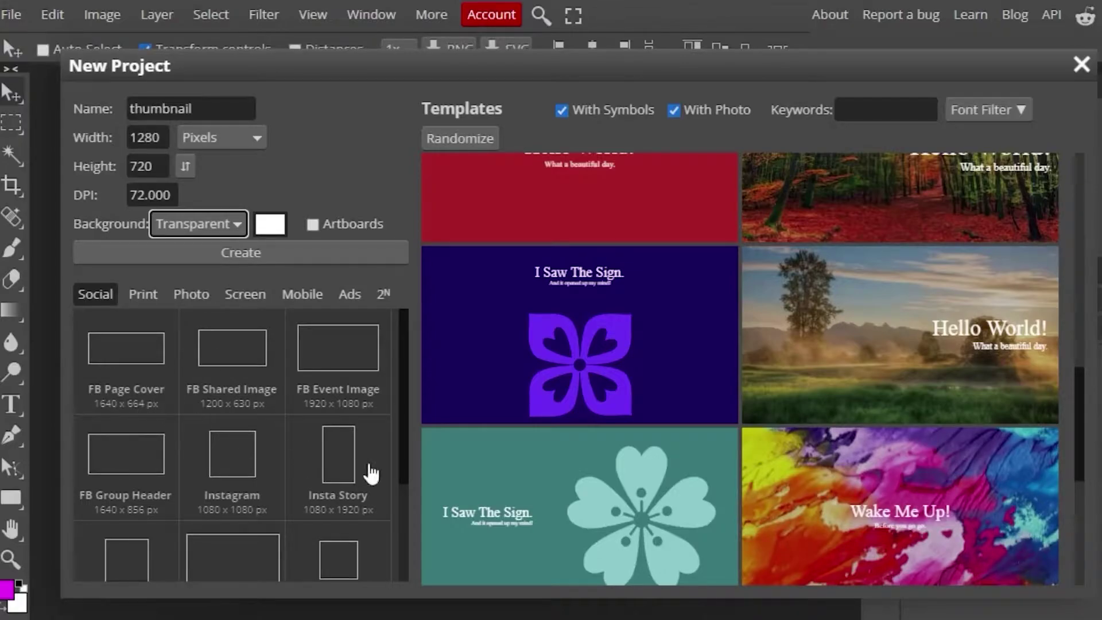
mouse_move(400, 454)
left_mouse_down()
mouse_move(411, 492)
mouse_move(400, 448)
left_mouse_up()
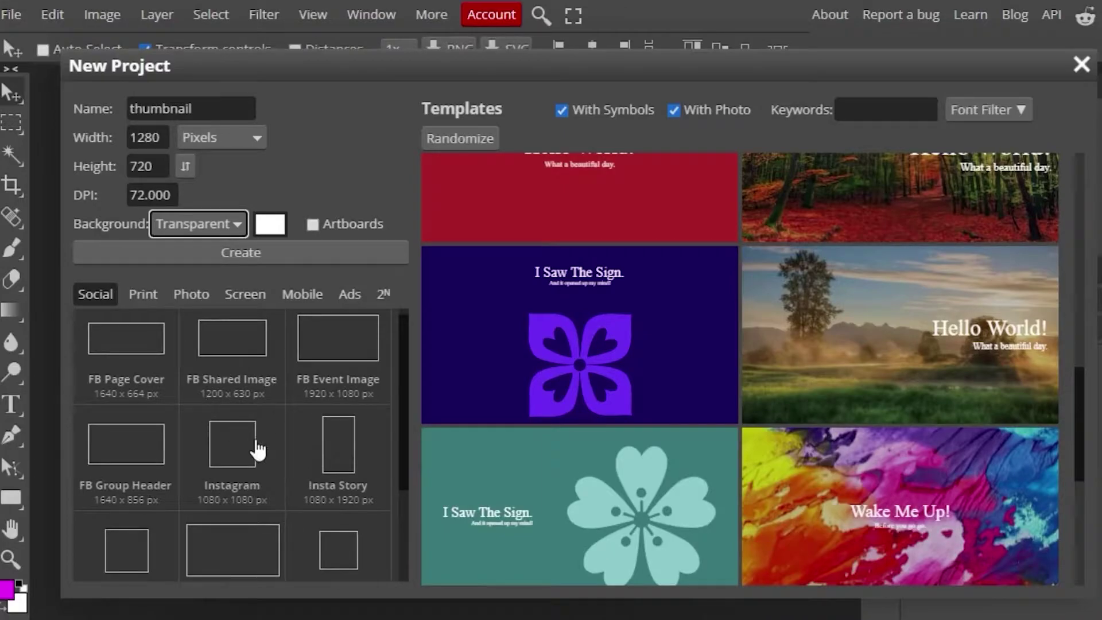
left_click(249, 245)
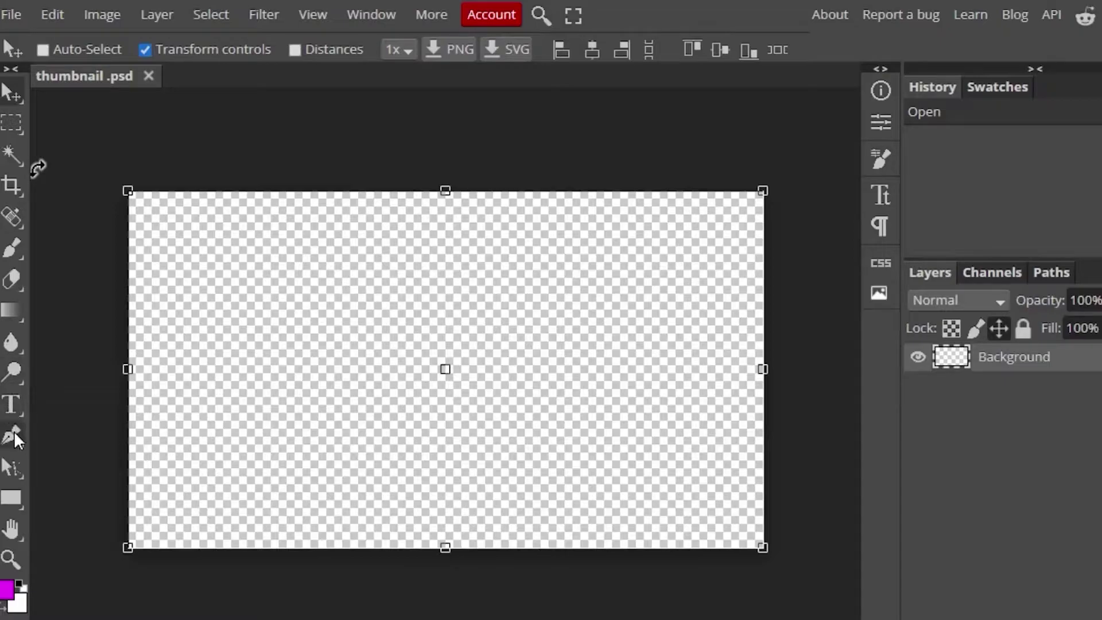
left_click(15, 19)
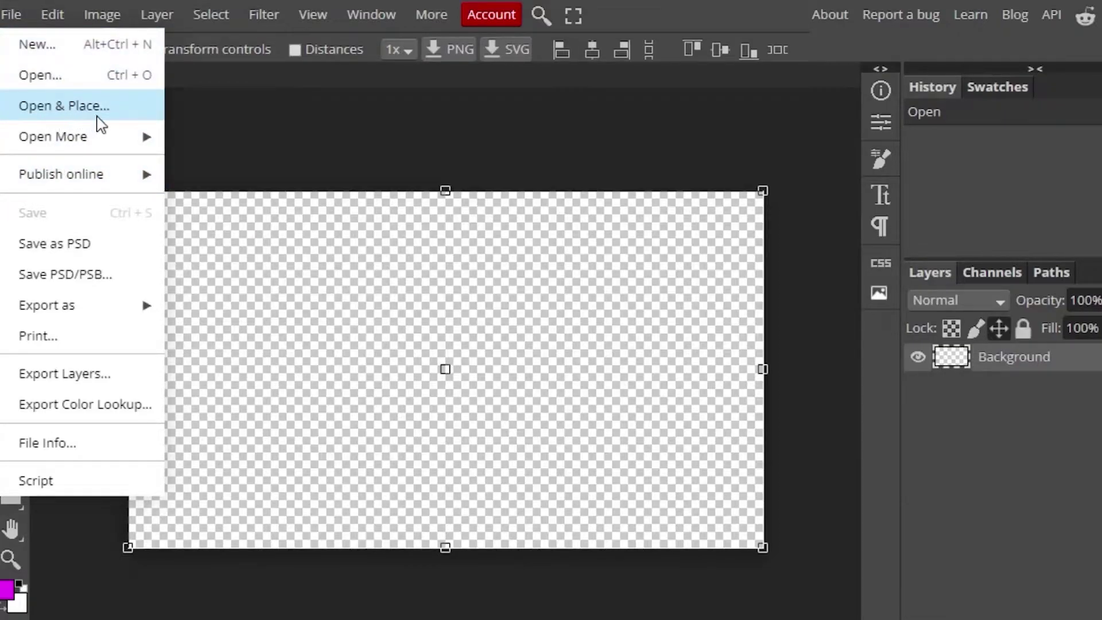
mouse_move(115, 137)
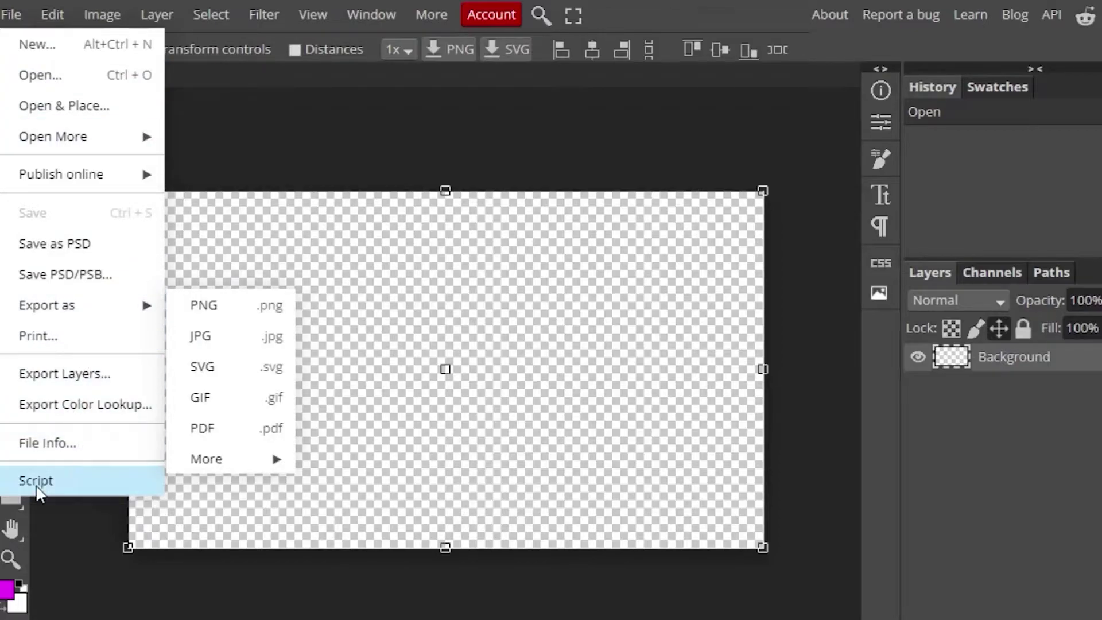
mouse_move(56, 15)
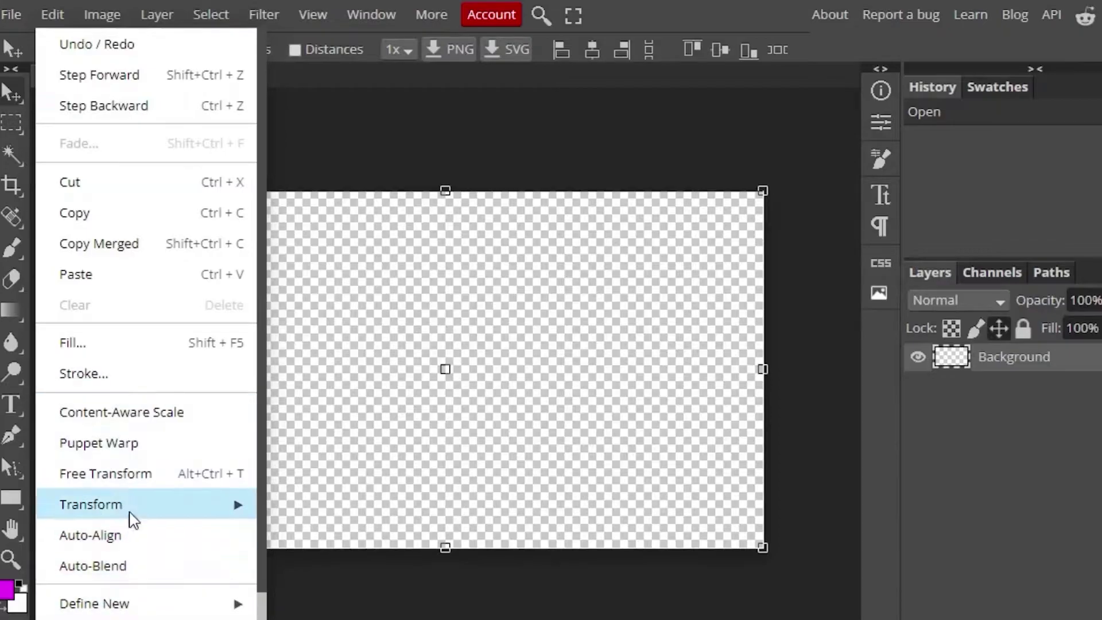
mouse_move(130, 513)
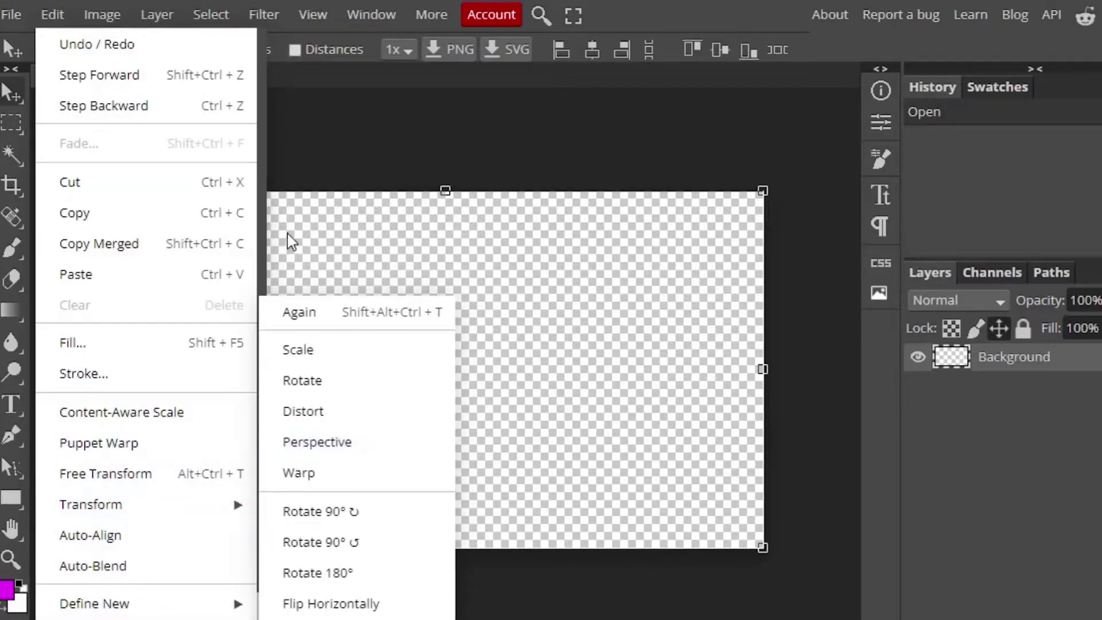
mouse_move(164, 4)
mouse_move(108, 17)
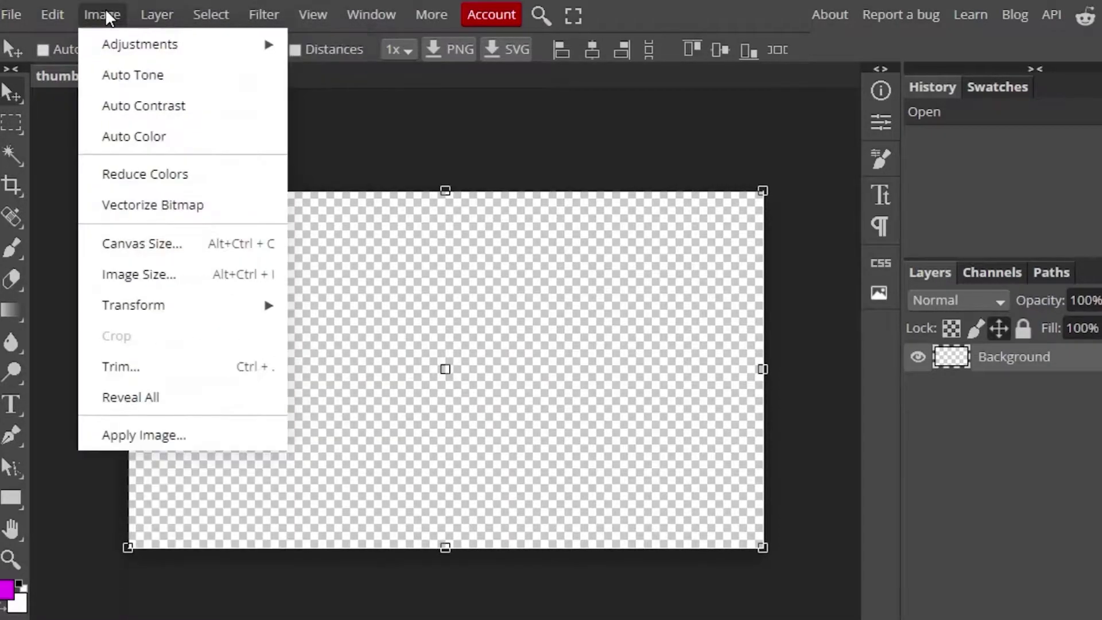
mouse_move(188, 51)
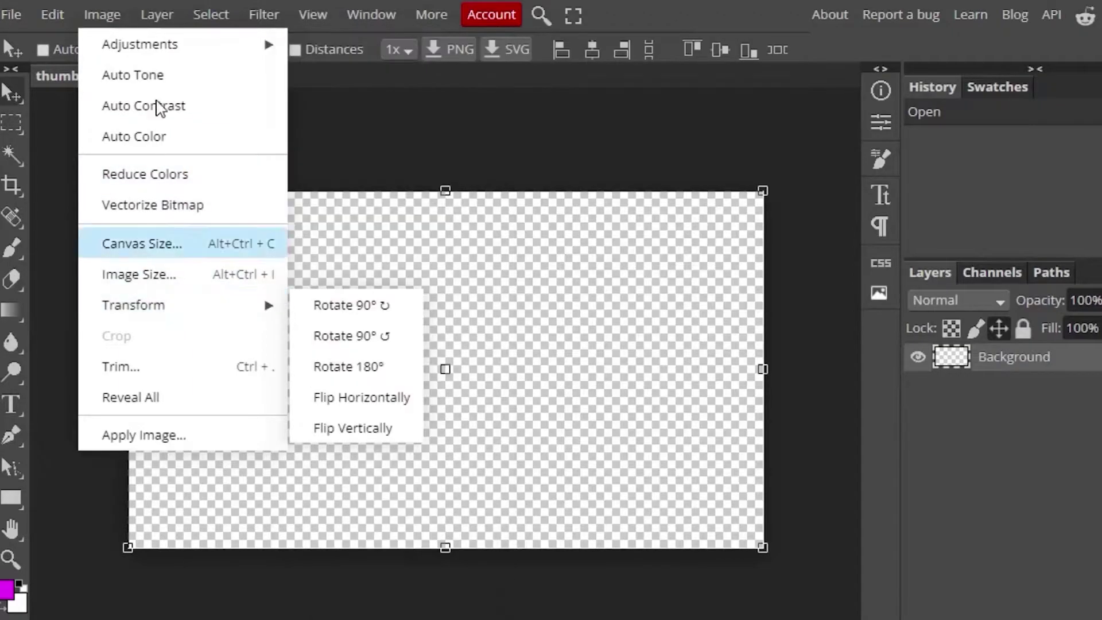
mouse_move(153, 12)
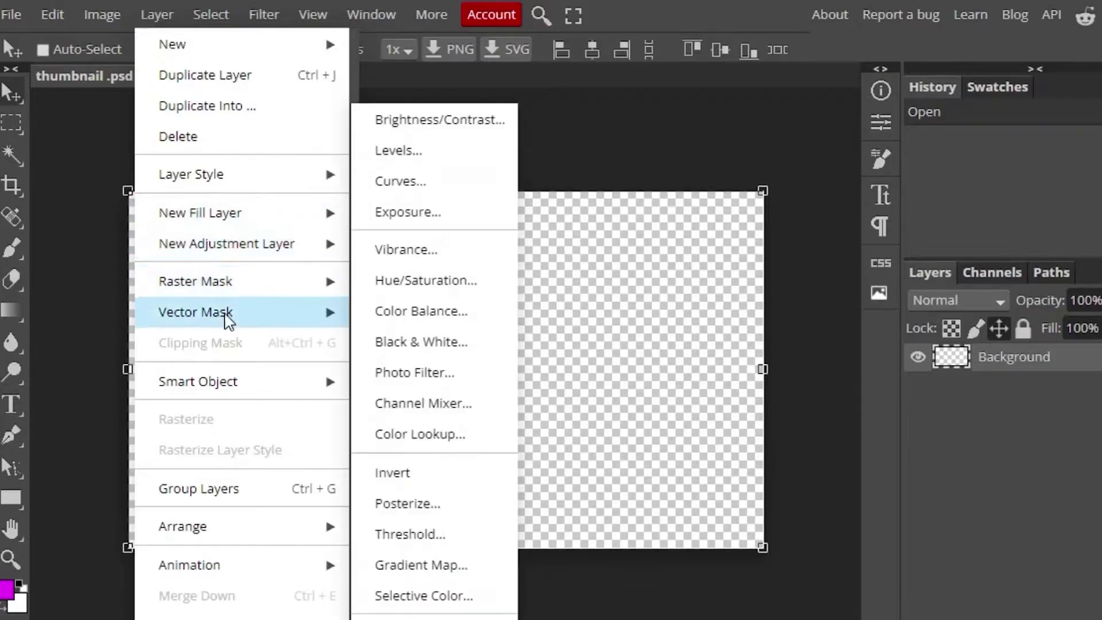
mouse_move(204, 13)
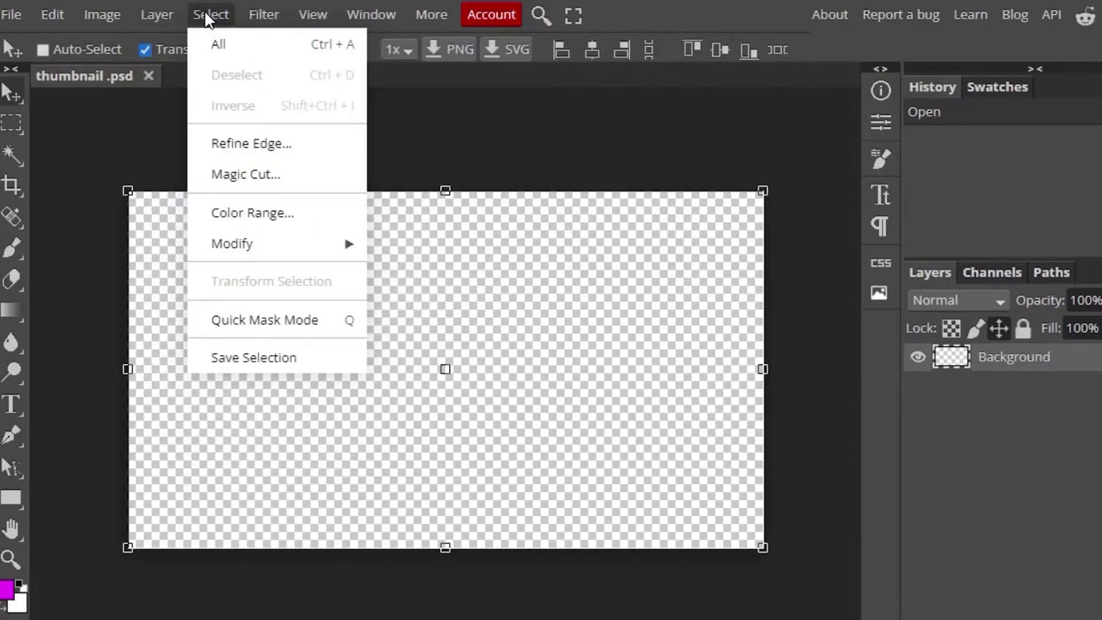
mouse_move(262, 22)
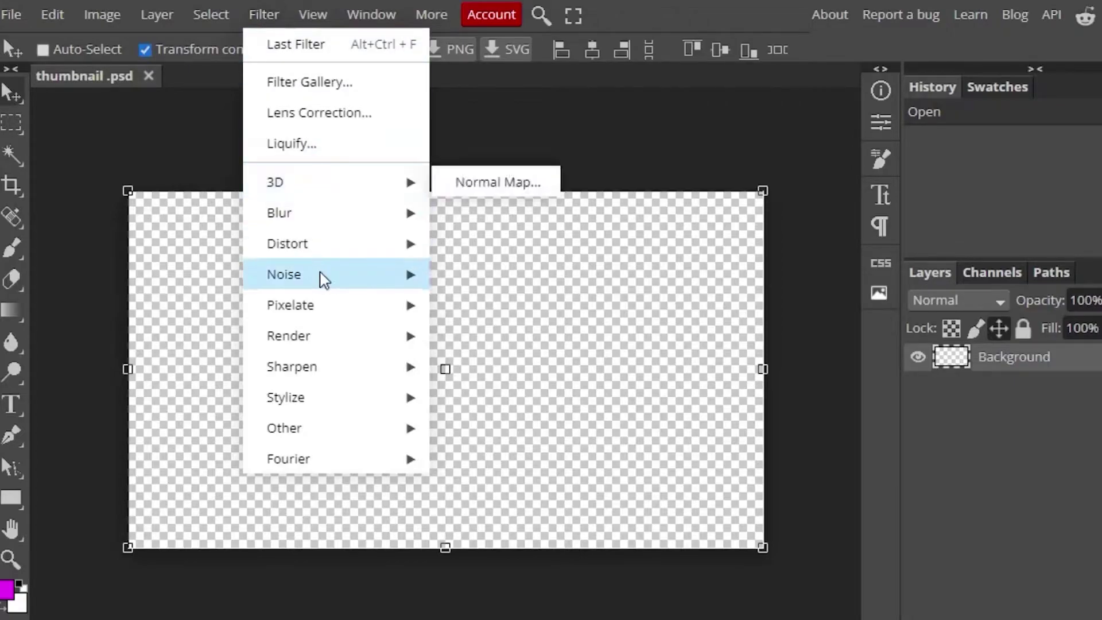
mouse_move(334, 200)
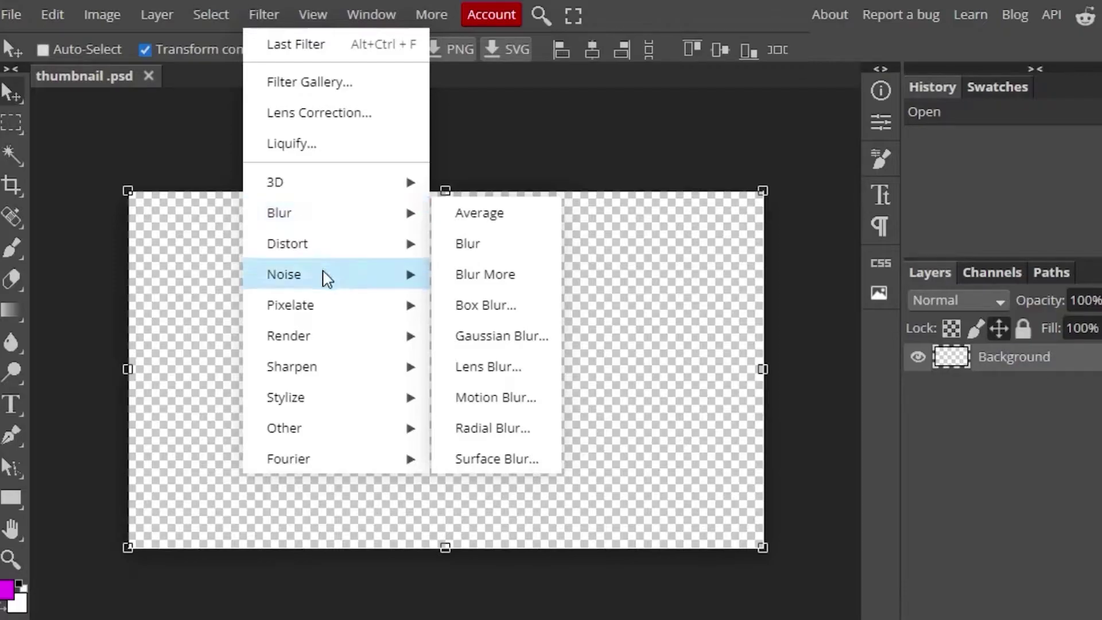
mouse_move(416, 275)
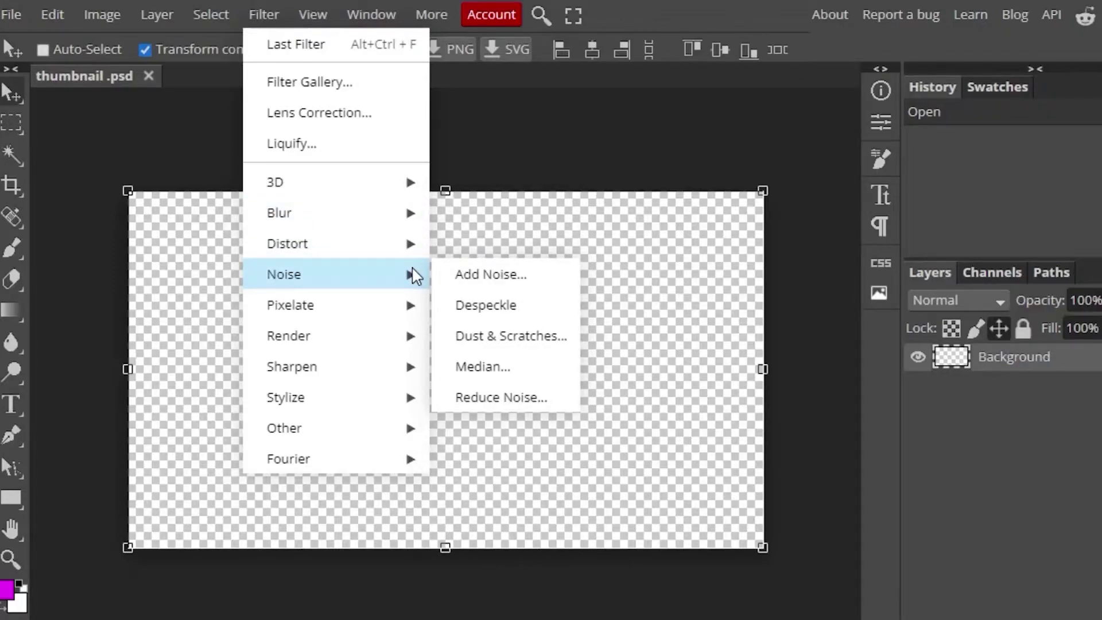
mouse_move(315, 16)
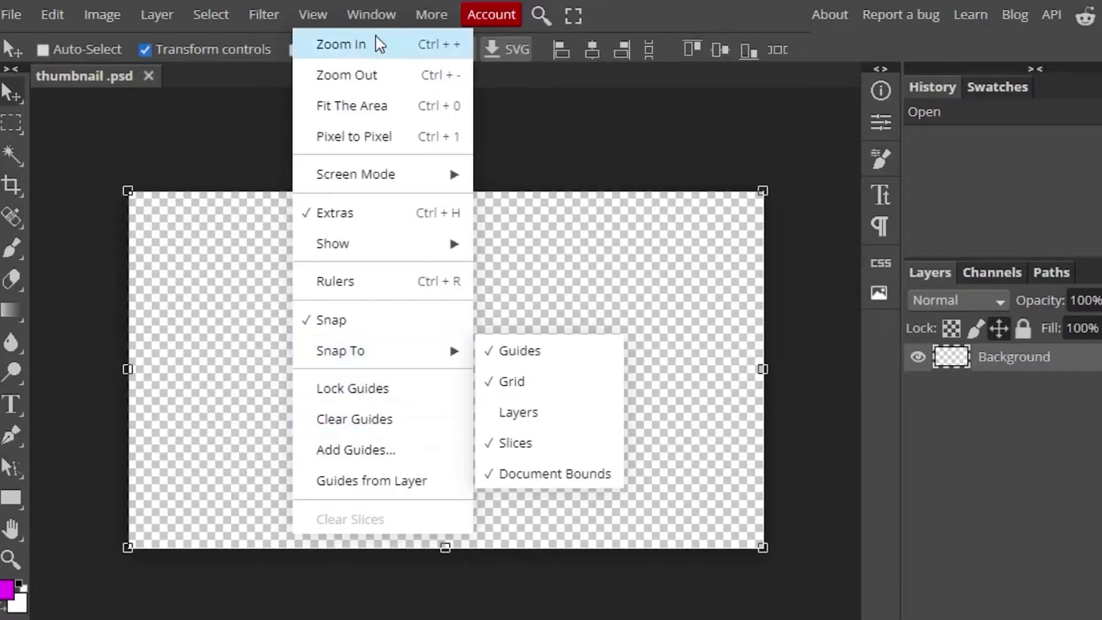
mouse_move(378, 23)
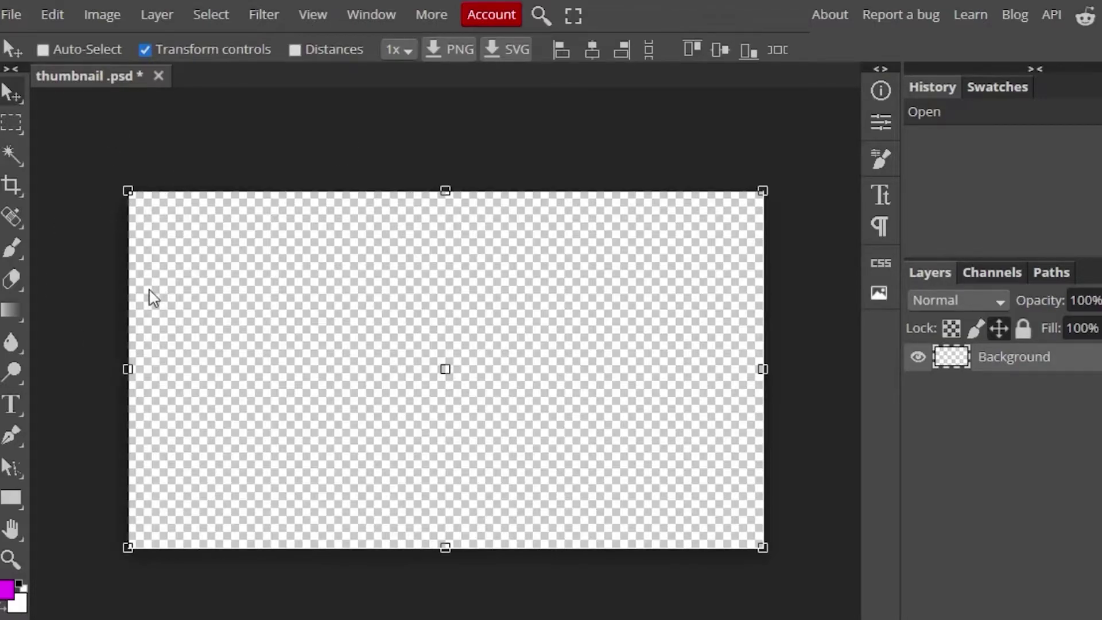
left_click(23, 132)
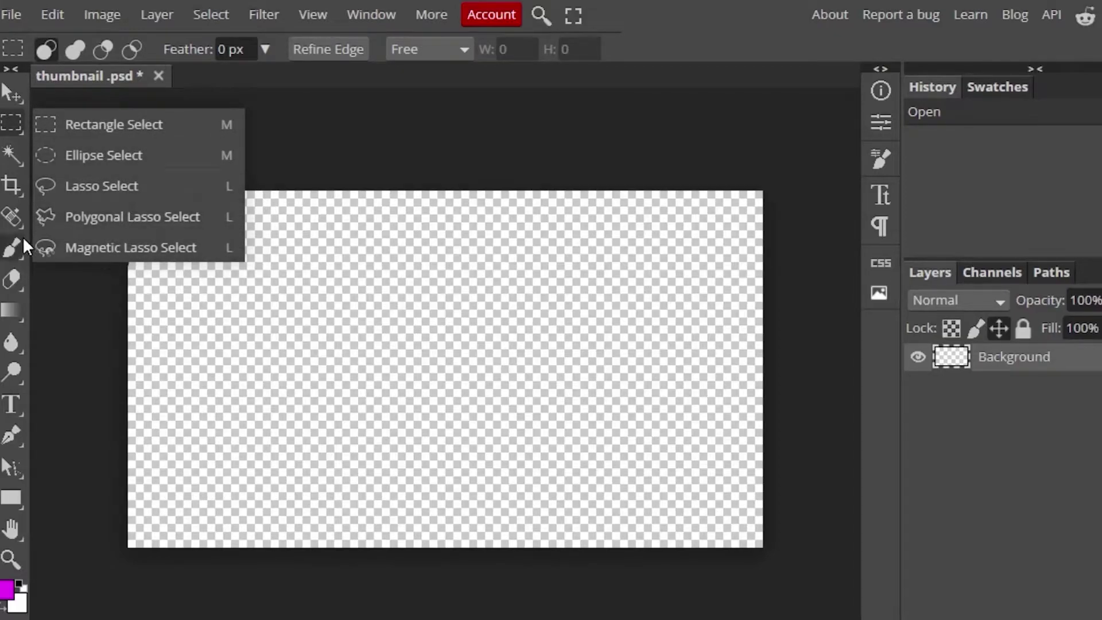
left_click(22, 256)
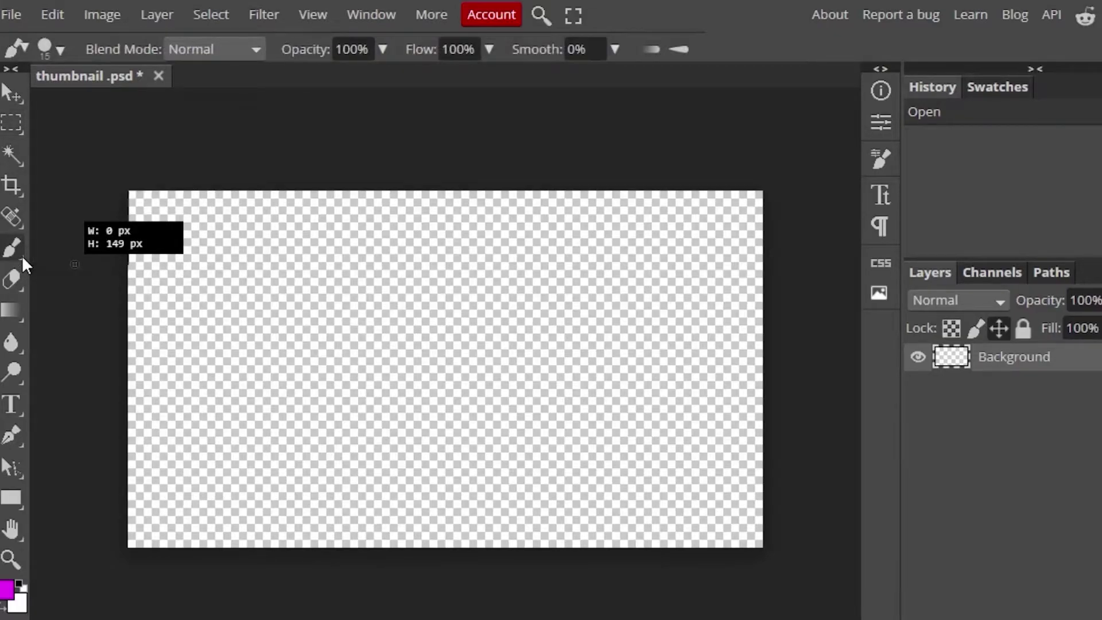
left_click(21, 256)
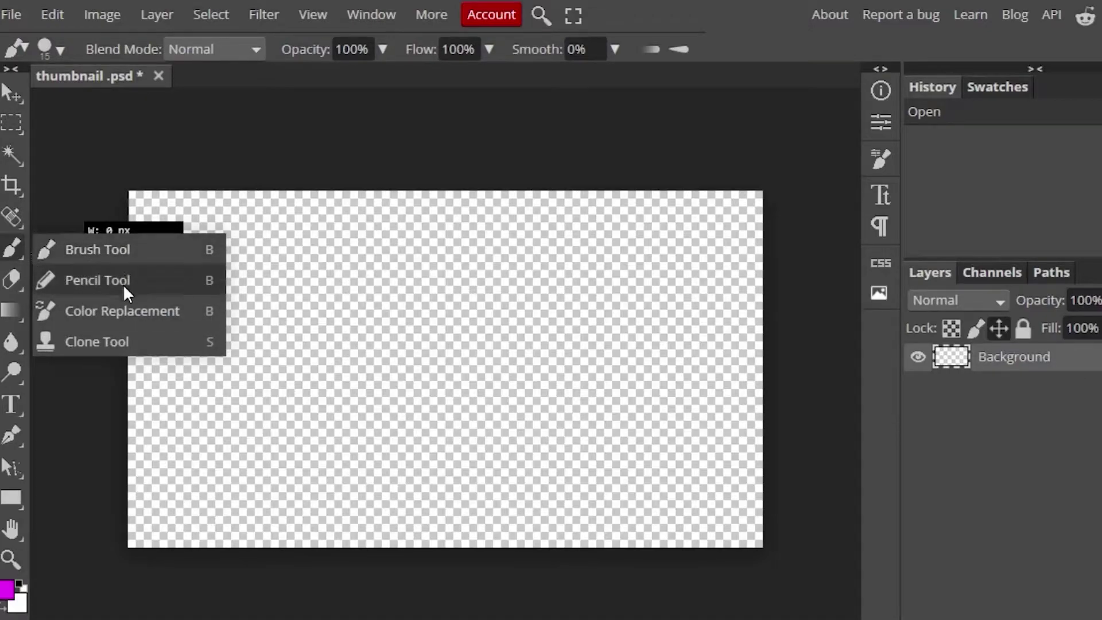
left_click(98, 379)
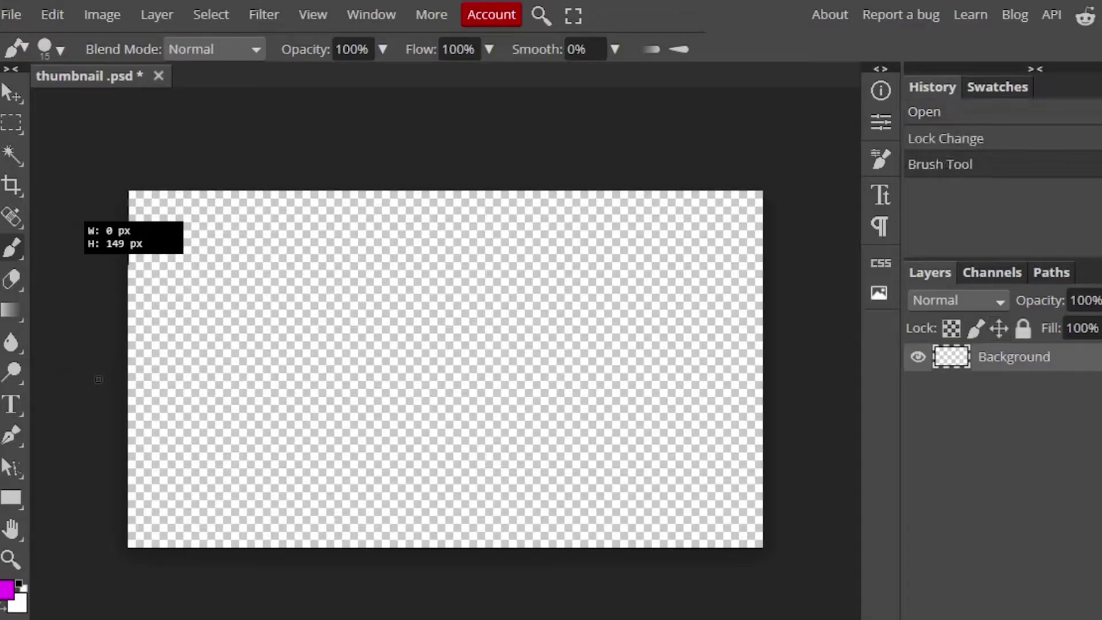
left_click(21, 287)
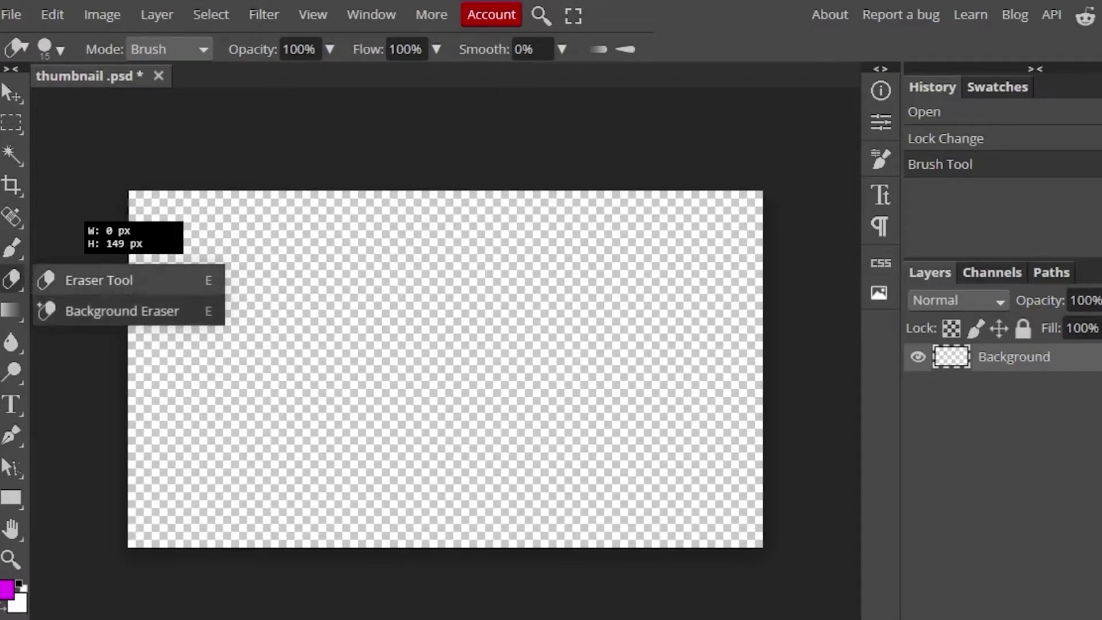
left_click(98, 280)
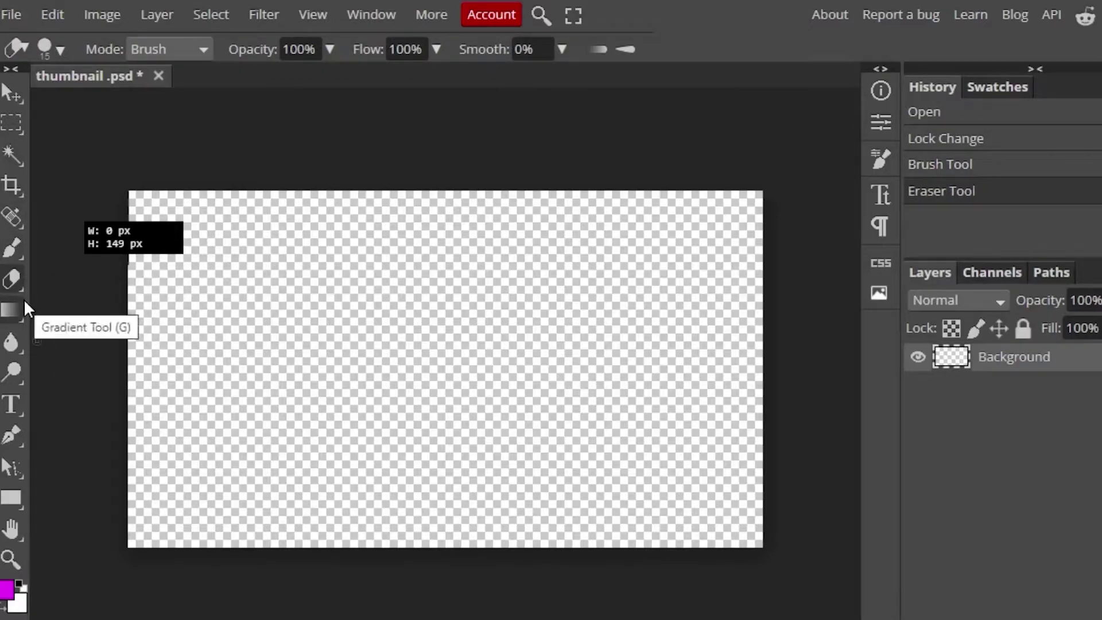
key("v")
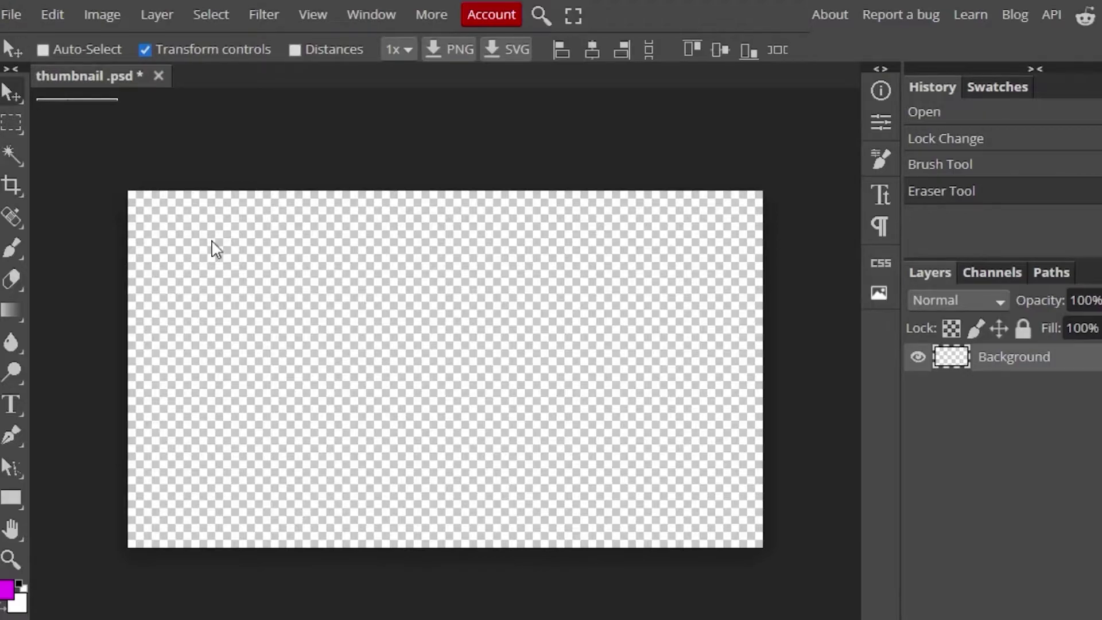
Step: Place the pink image 2077150 from the computer's Pictures folder into the thumbnail document
left_click(12, 16)
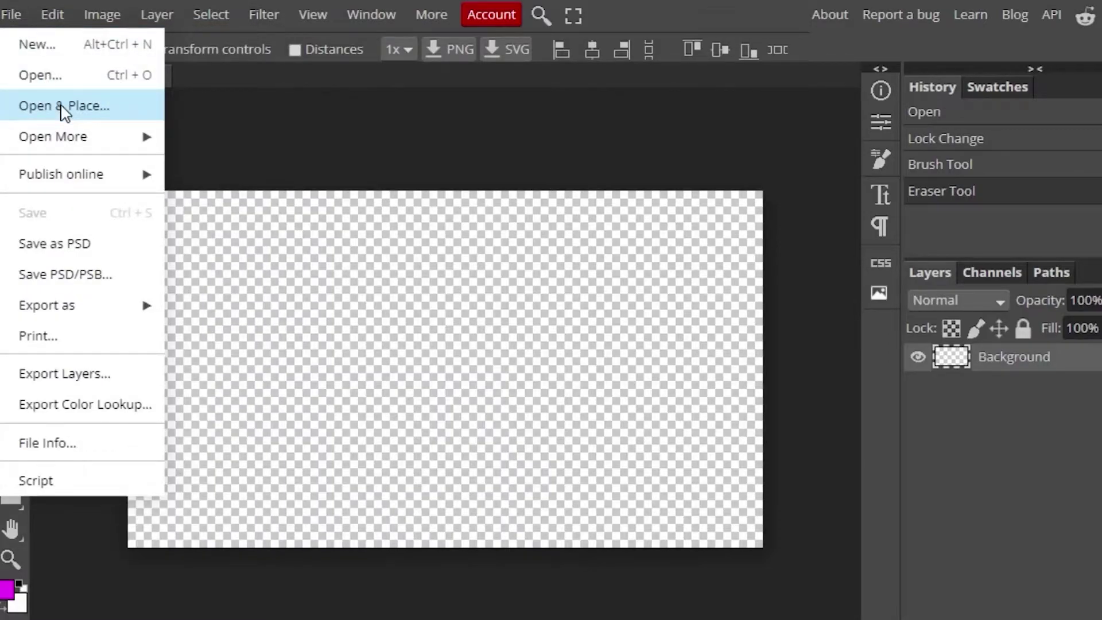
left_click(64, 107)
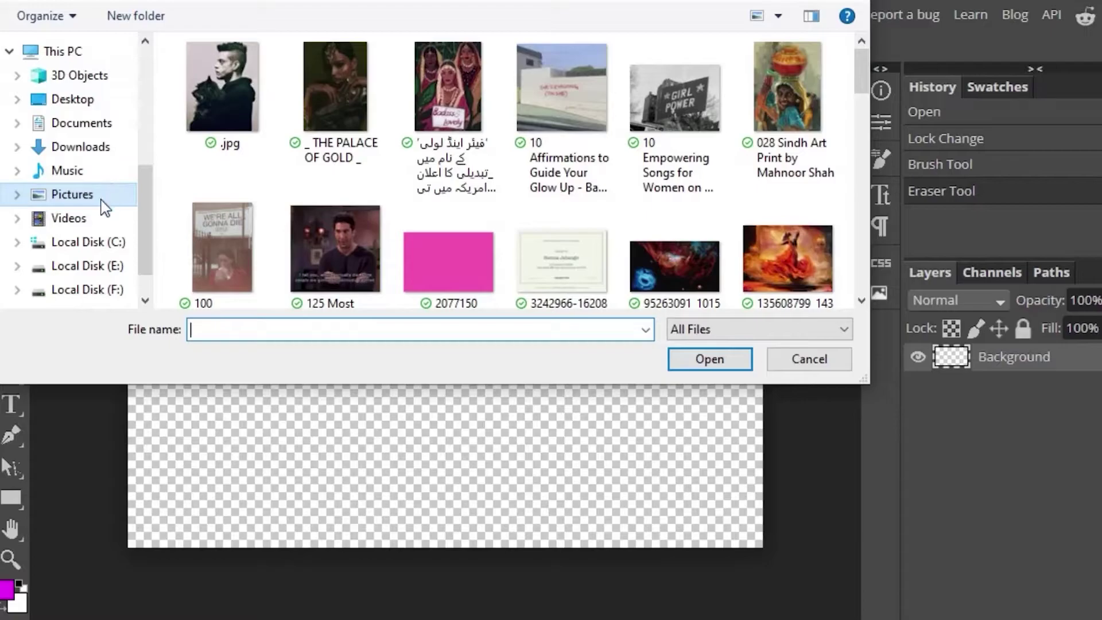
mouse_move(856, 70)
left_mouse_down()
mouse_move(862, 156)
mouse_move(858, 77)
left_mouse_up()
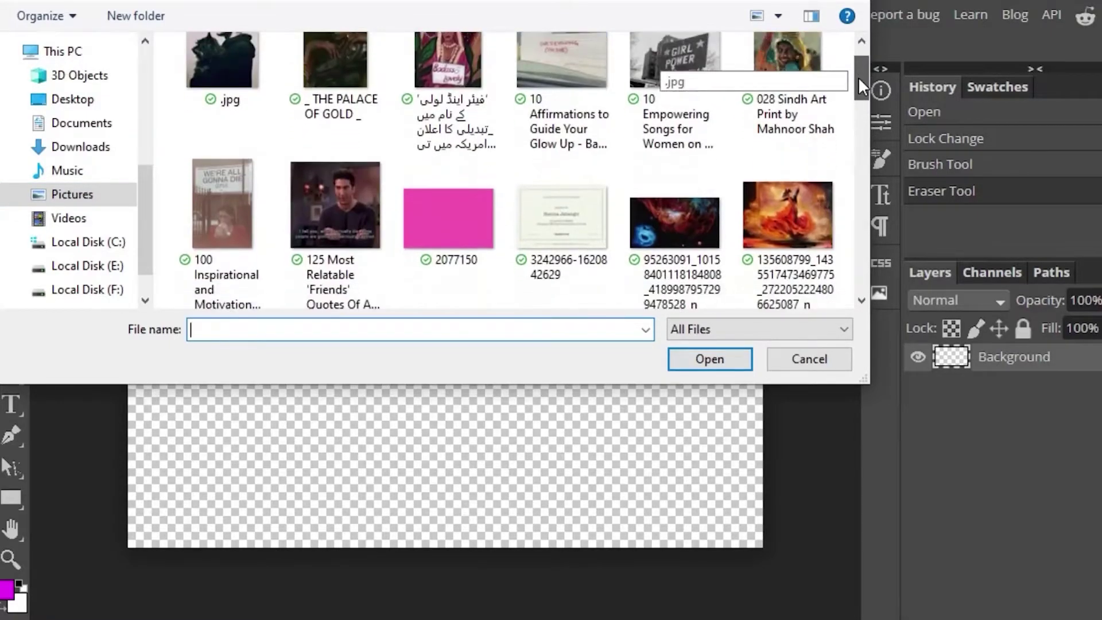
left_click(408, 218)
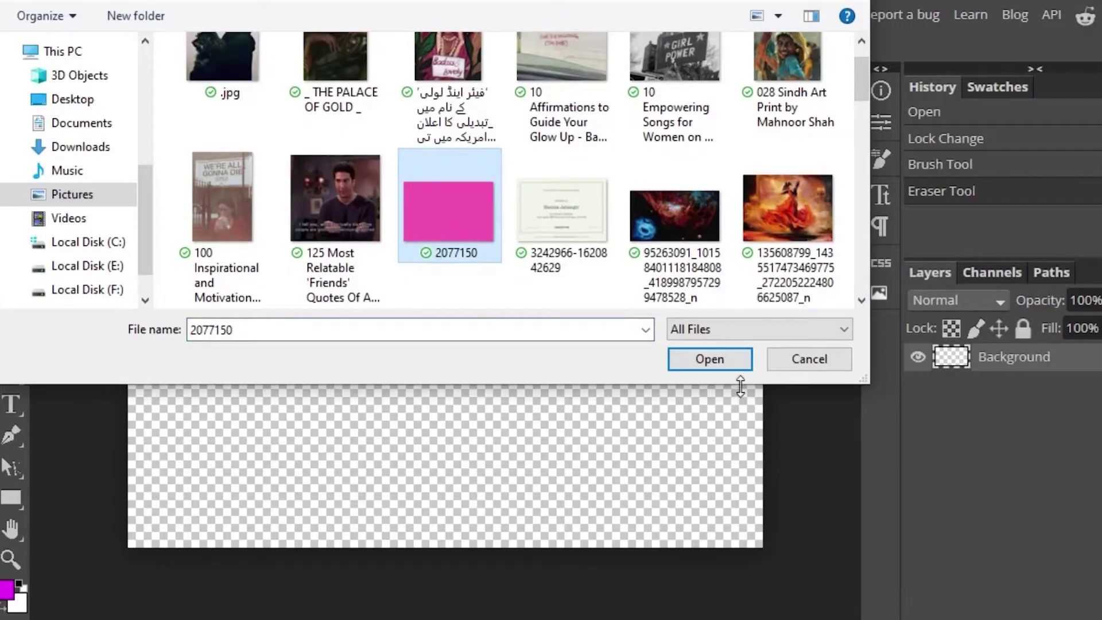
left_click(733, 362)
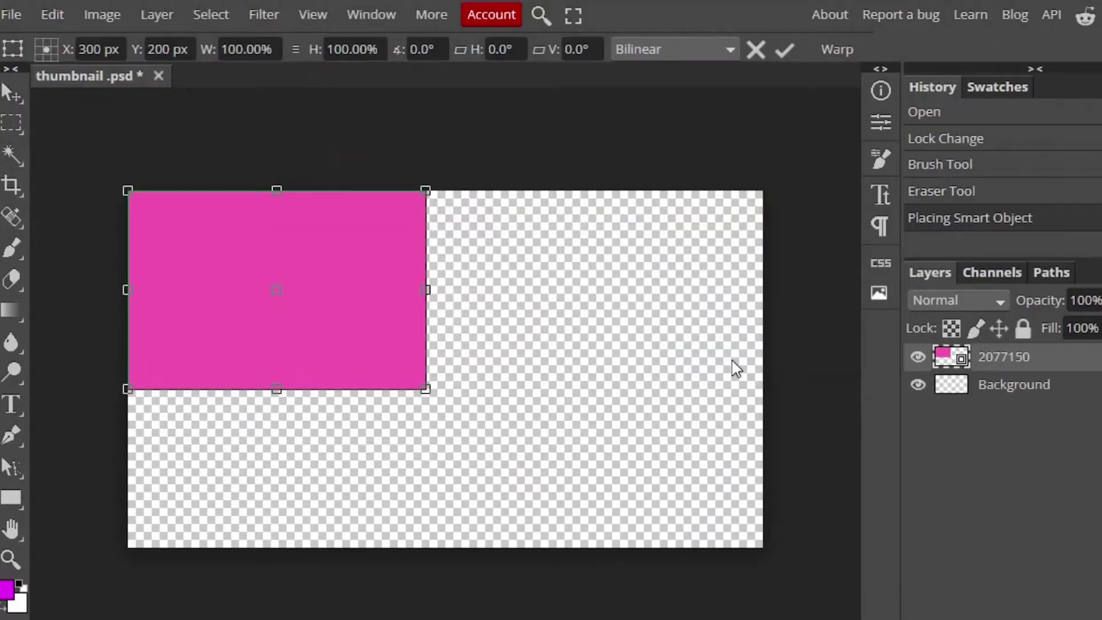
Step: Commit the placed pink image and stretch it to cover the whole canvas, 213.33% wide and 180% high
left_click(12, 91)
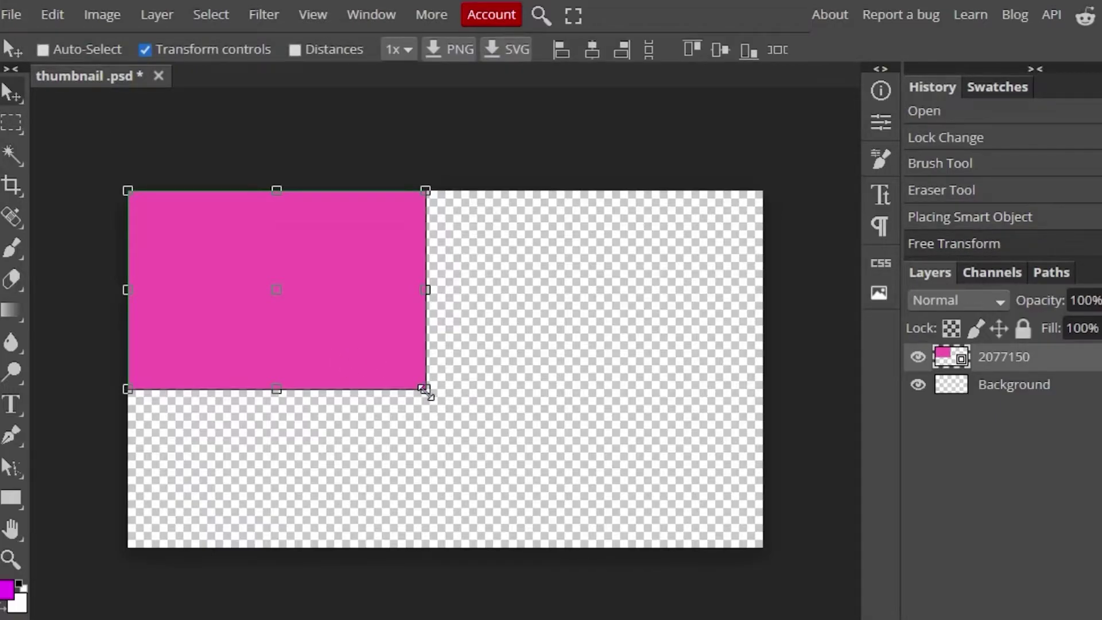
left_click_drag(425, 390, 763, 549)
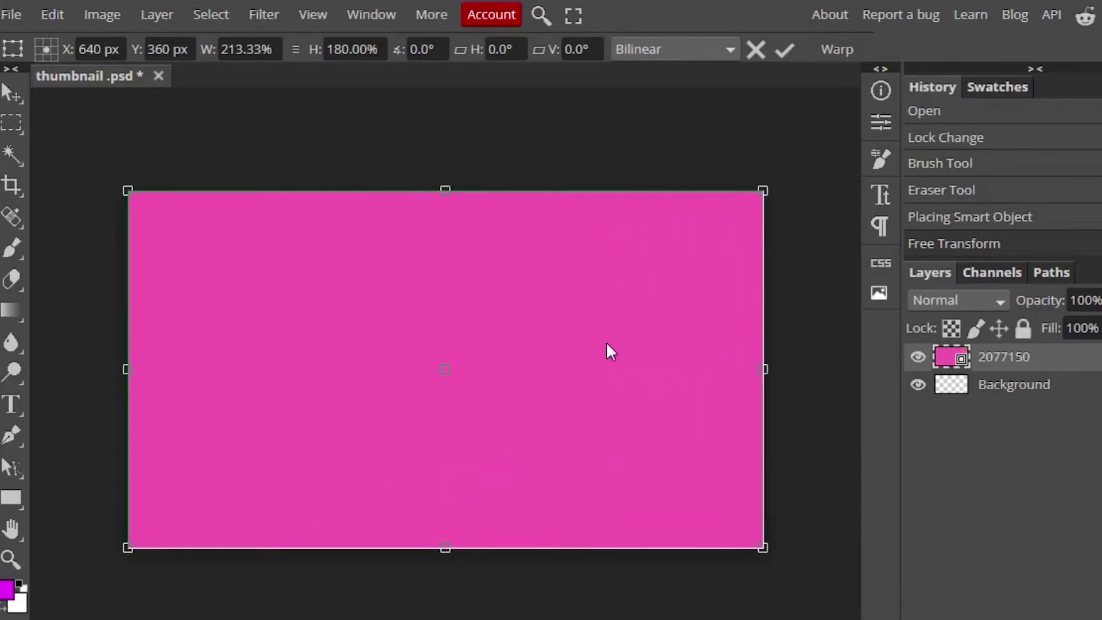
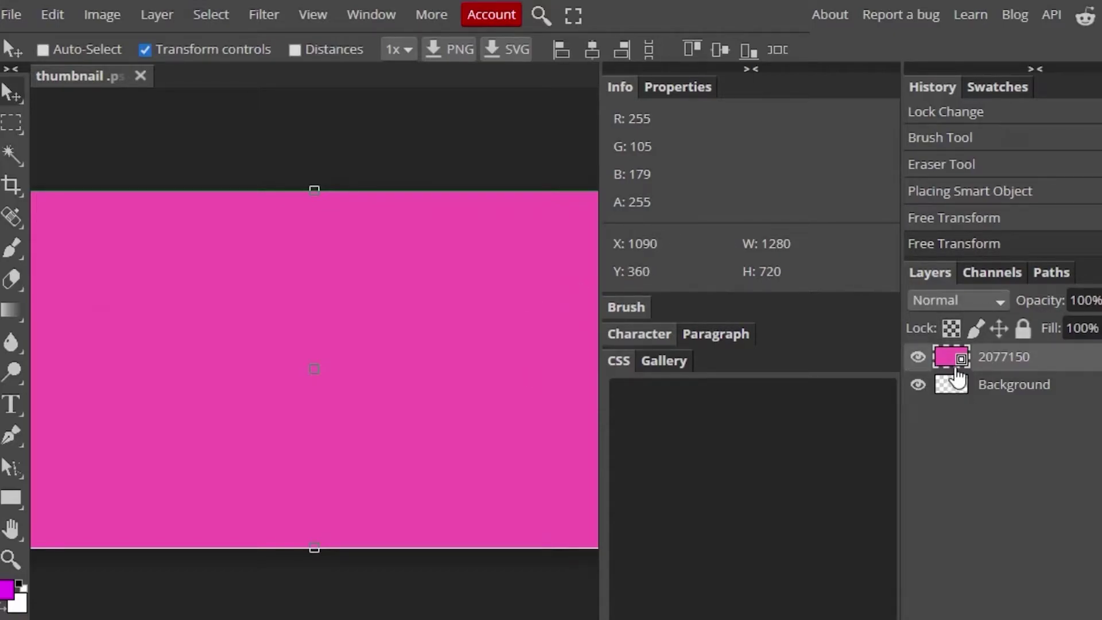
right_click(1003, 366)
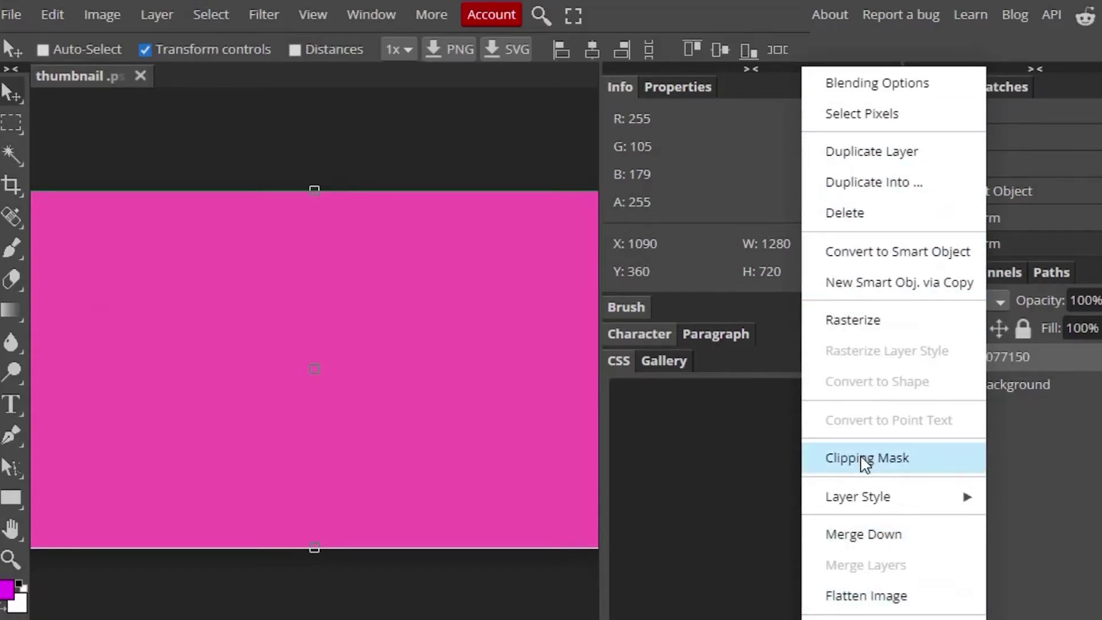
left_click(753, 457)
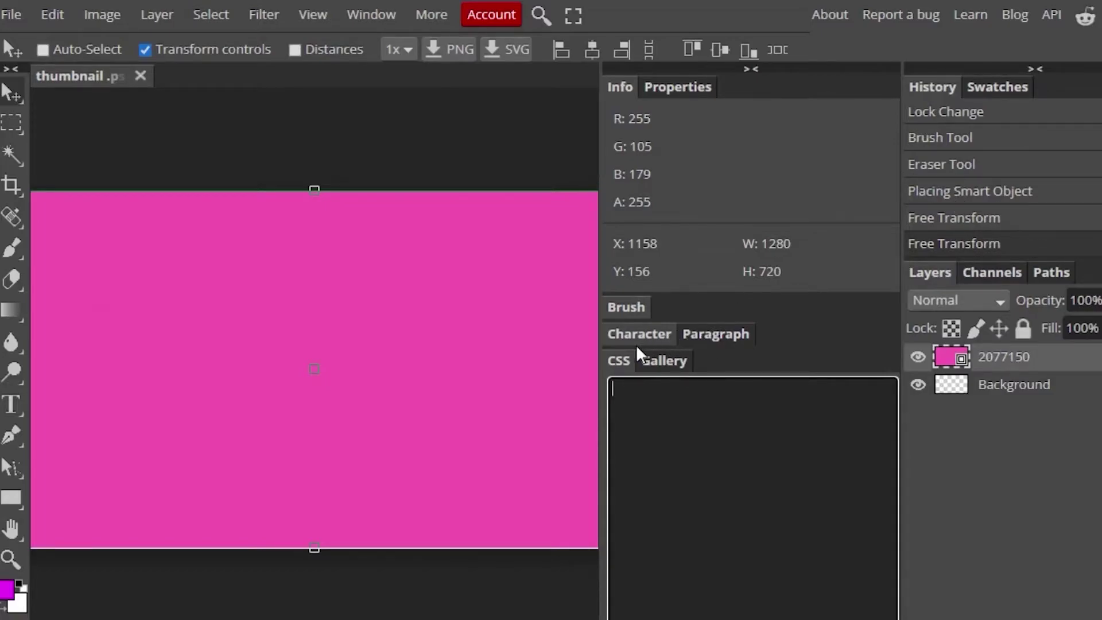
left_click(751, 70)
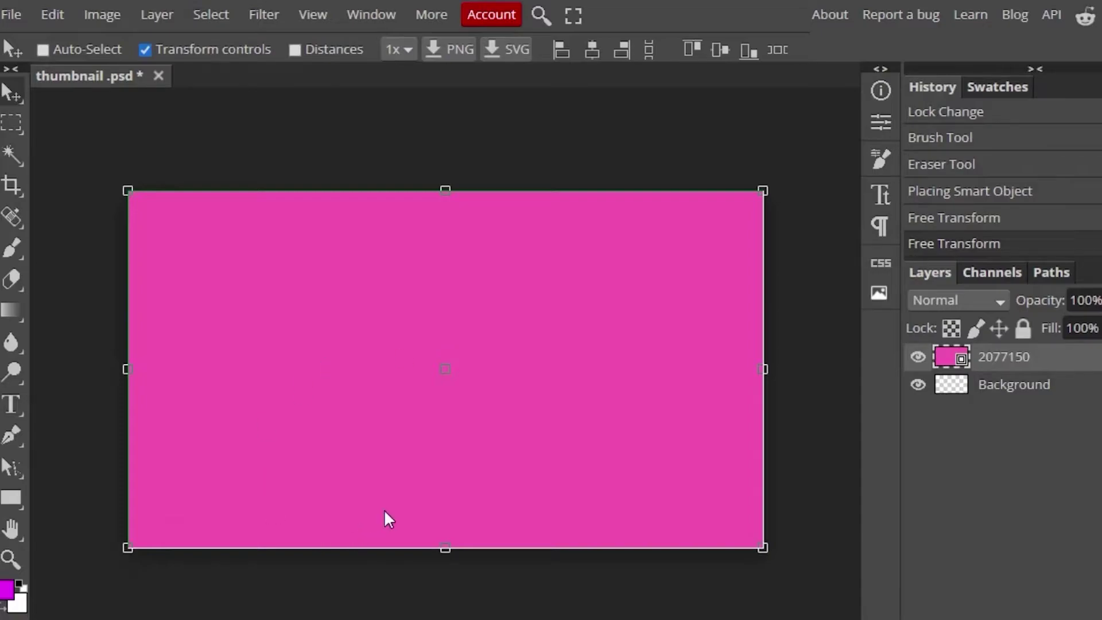
Step: Apply the Blur filter and a Gaussian Blur with a radius of about 8.3 px to the pink image layer
left_click(273, 12)
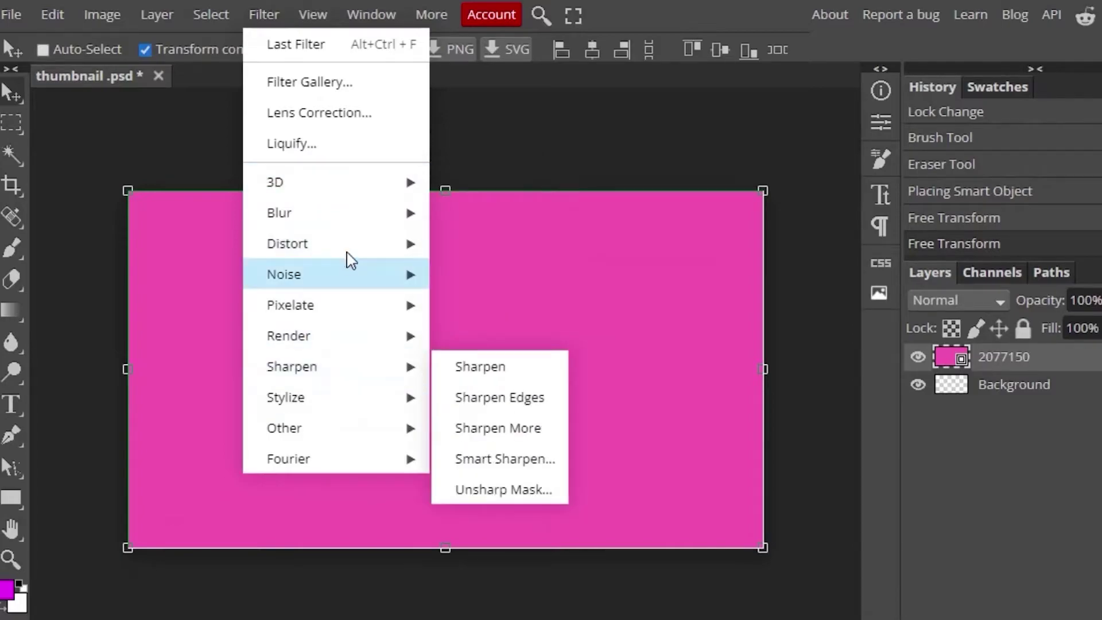
left_click(435, 241)
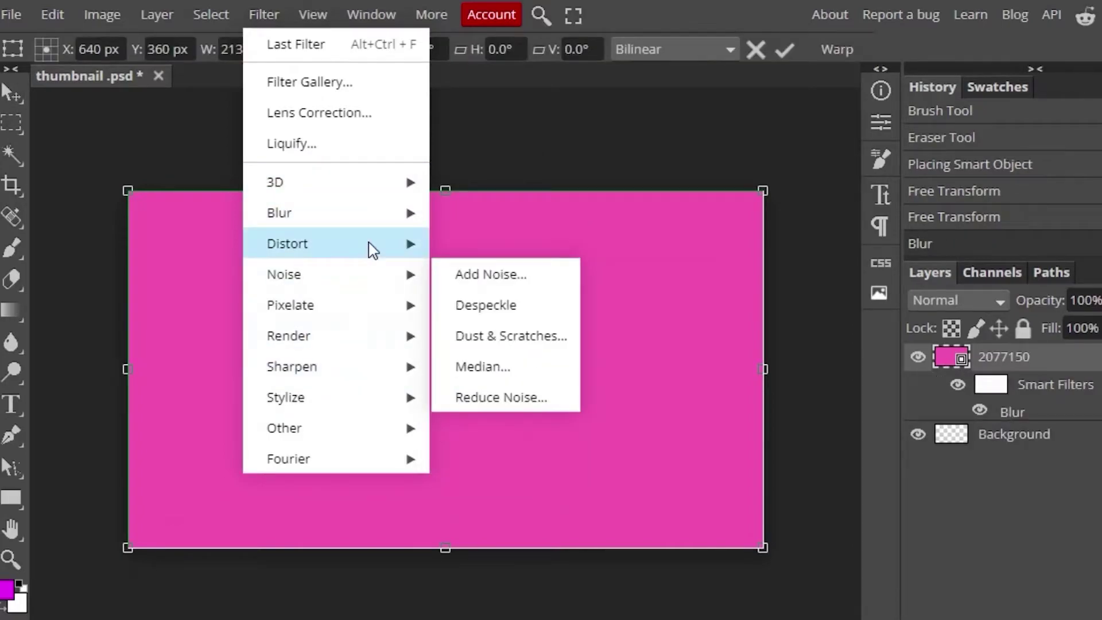
mouse_move(381, 221)
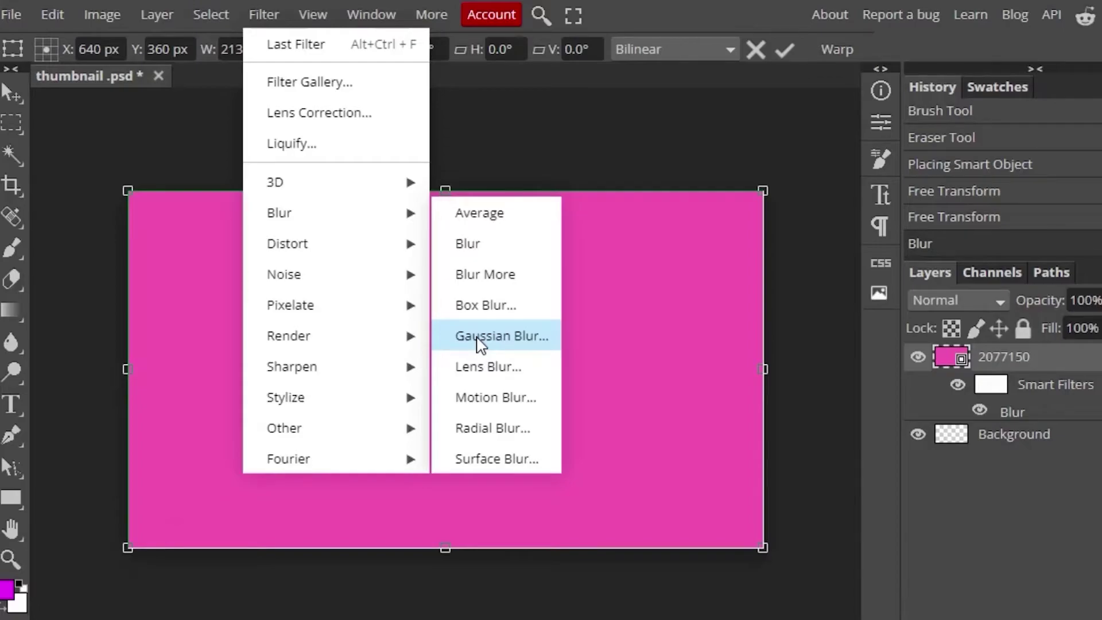
left_click(508, 343)
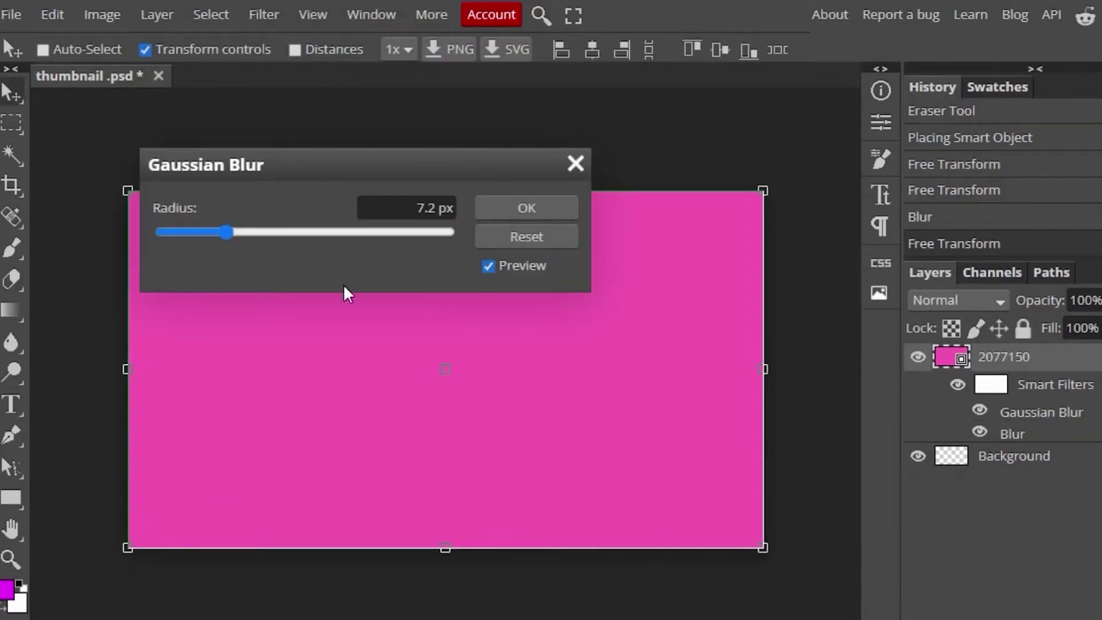
left_click_drag(229, 233, 242, 232)
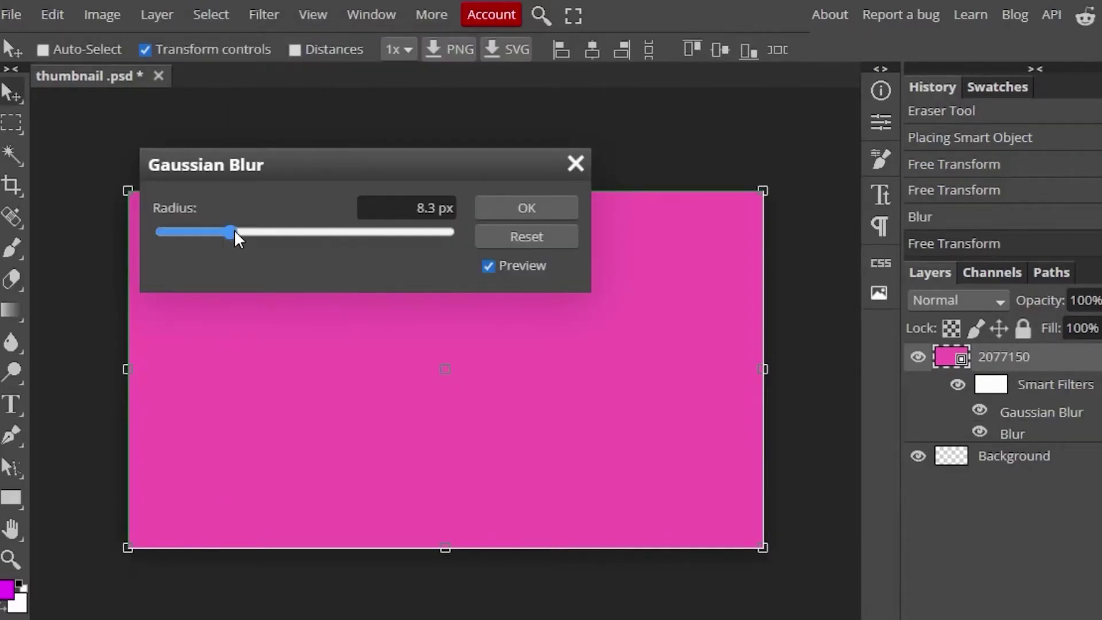
left_click(538, 203)
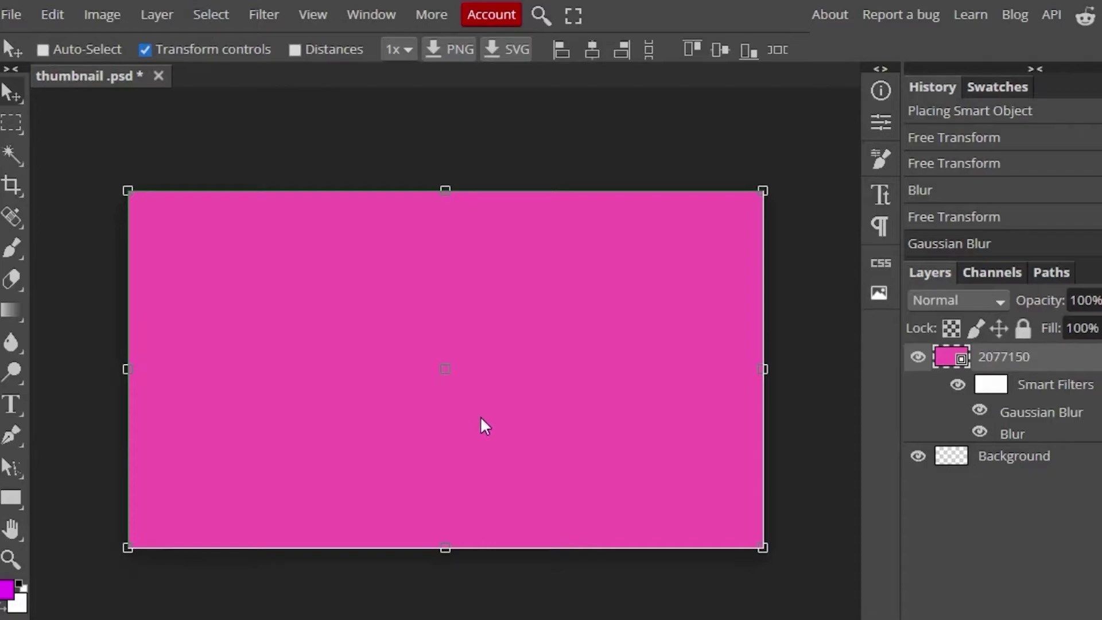
Step: Examine the blending options and available layer styles of the pink image layer, keeping the defaults
right_click(945, 362)
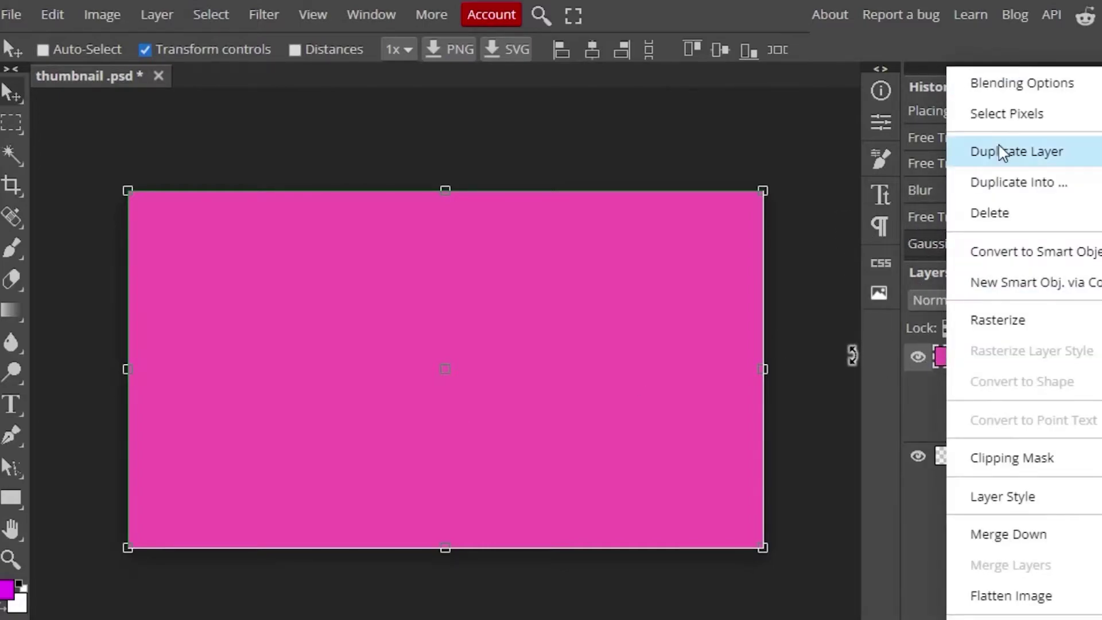
left_click(966, 83)
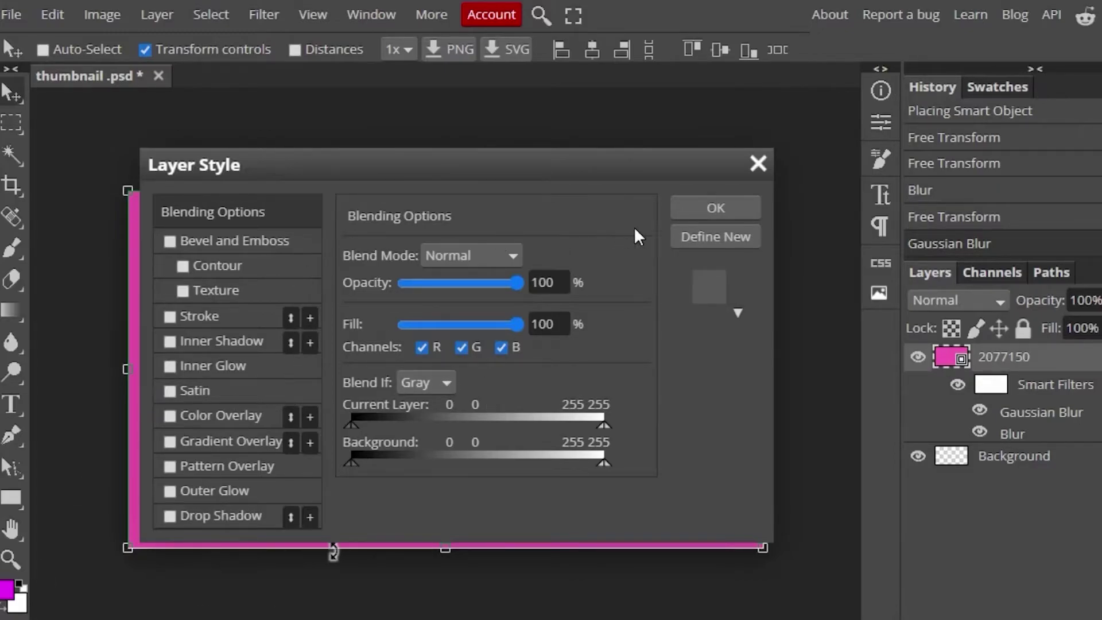
left_click(729, 204)
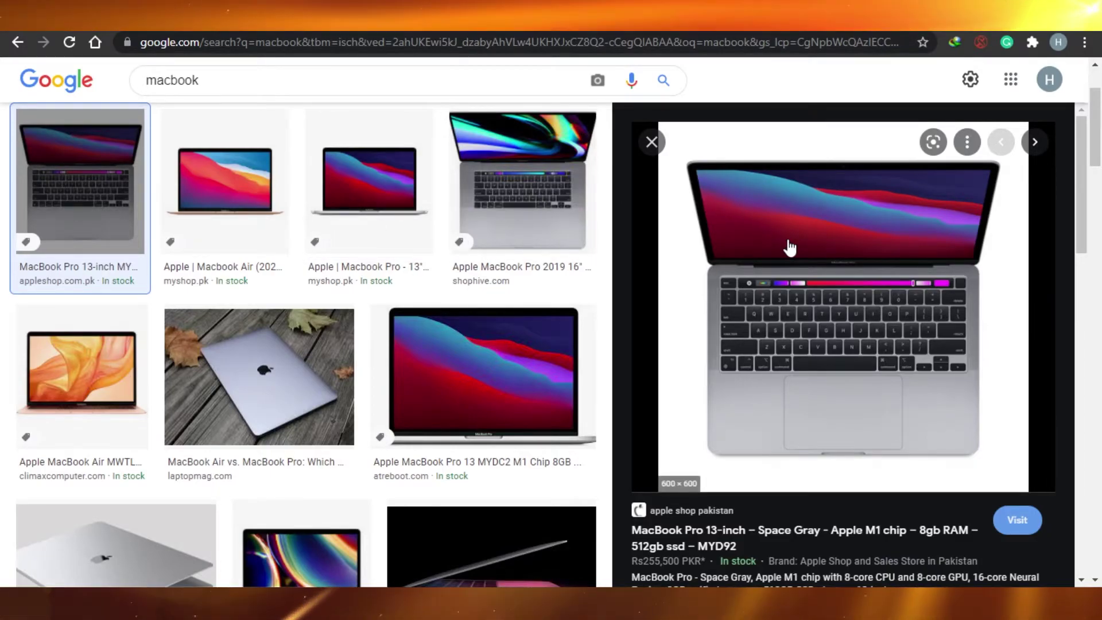
Step: Copy the MacBook Pro picture from the Google image results and paste it into the Photopea project
right_click(744, 245)
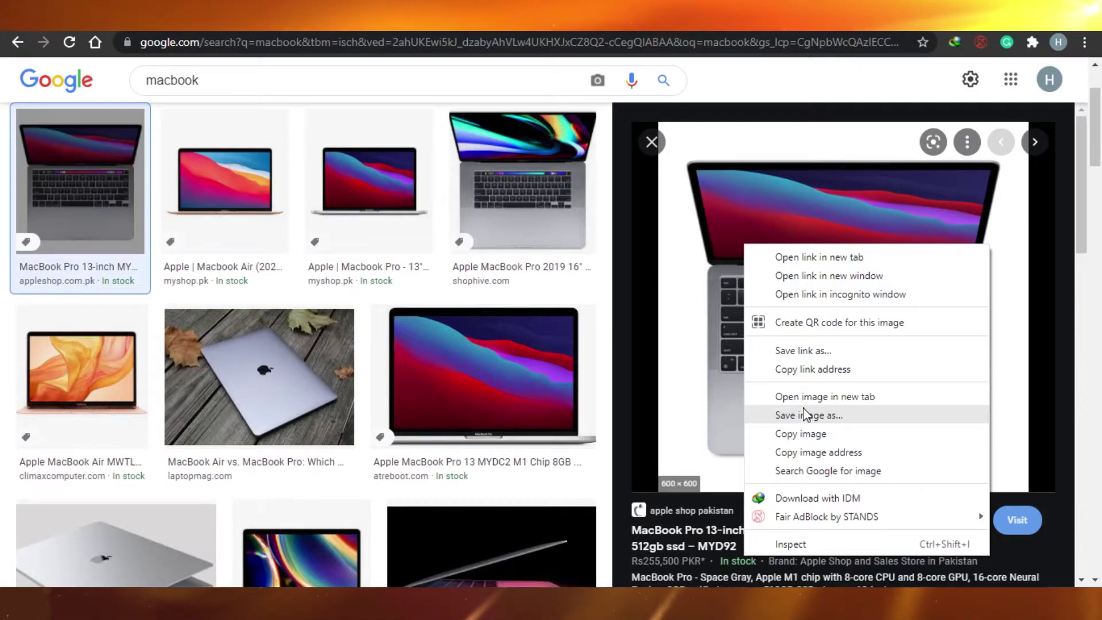
left_click(800, 433)
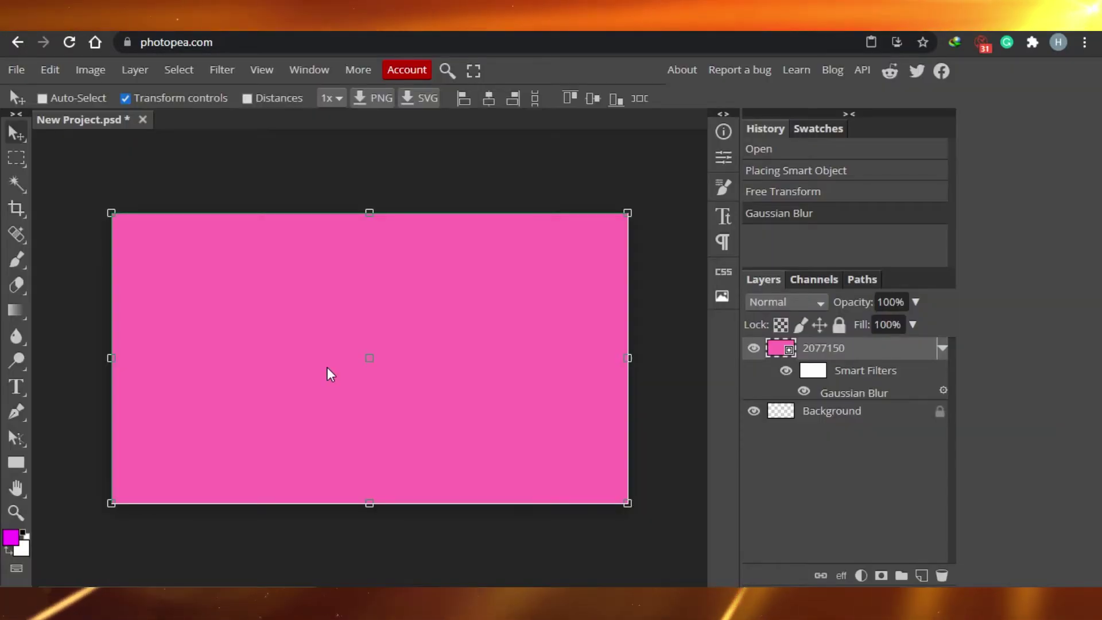
key("ctrl")
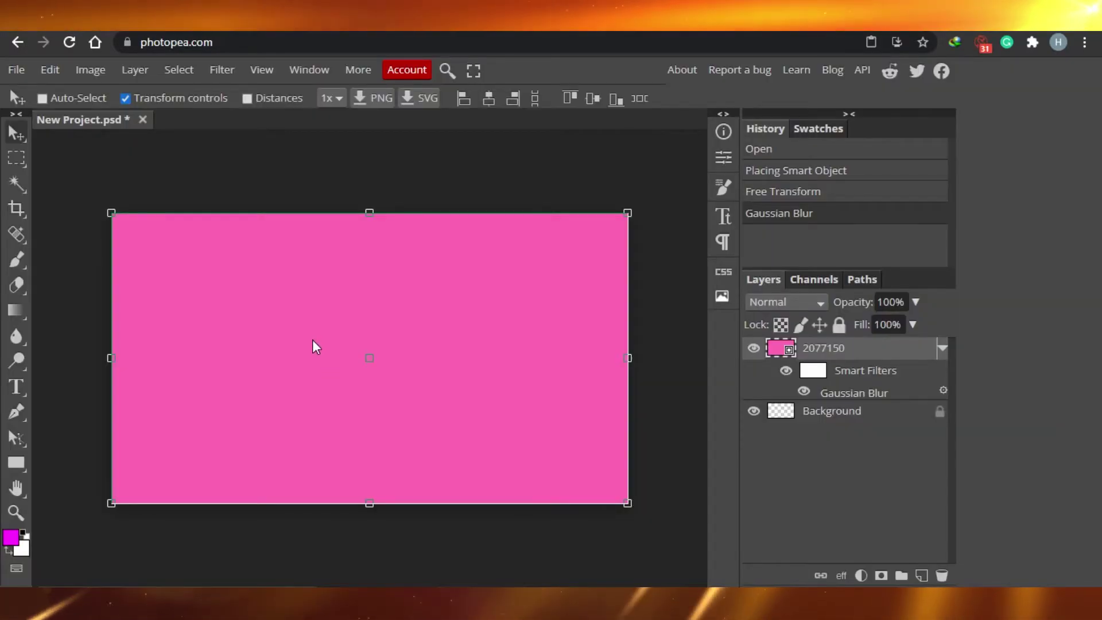
key("ctrl+v")
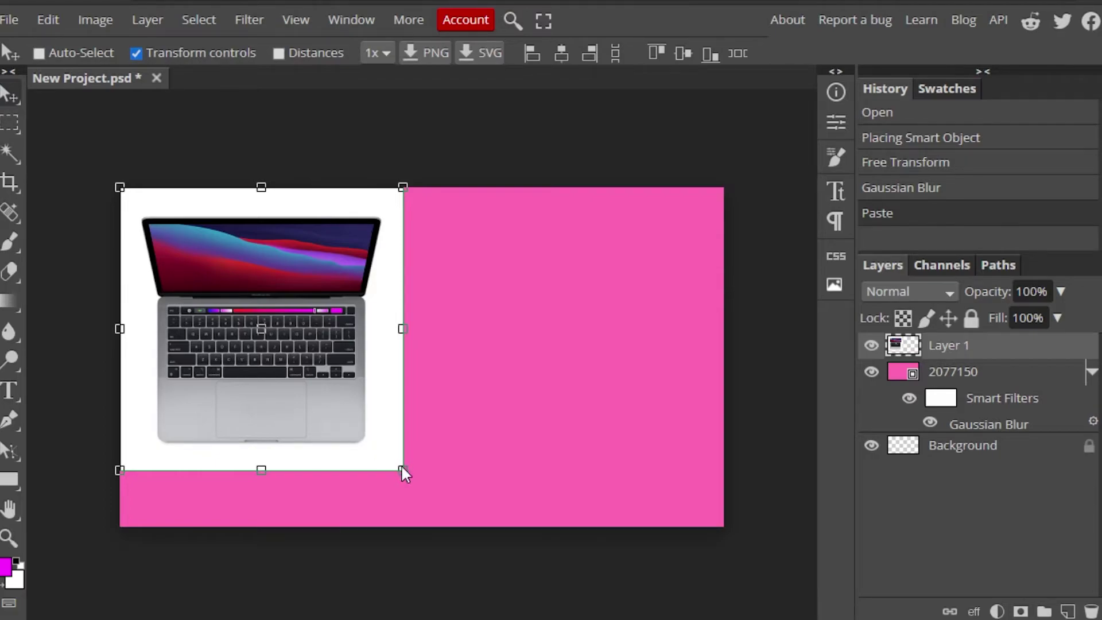
Step: Scale the pasted MacBook image to about 97.67% by 94.33% and move it to the canvas's right side
mouse_move(401, 467)
left_mouse_down()
mouse_move(366, 428)
mouse_move(378, 452)
mouse_move(396, 453)
left_mouse_up()
left_click_drag(318, 387, 595, 404)
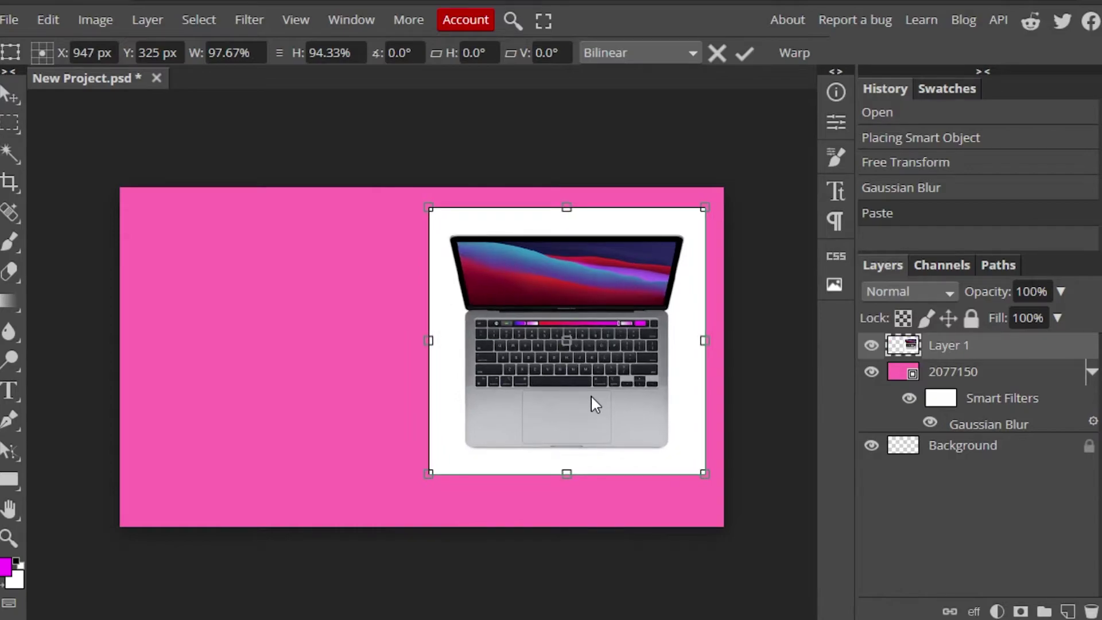
left_click(743, 52)
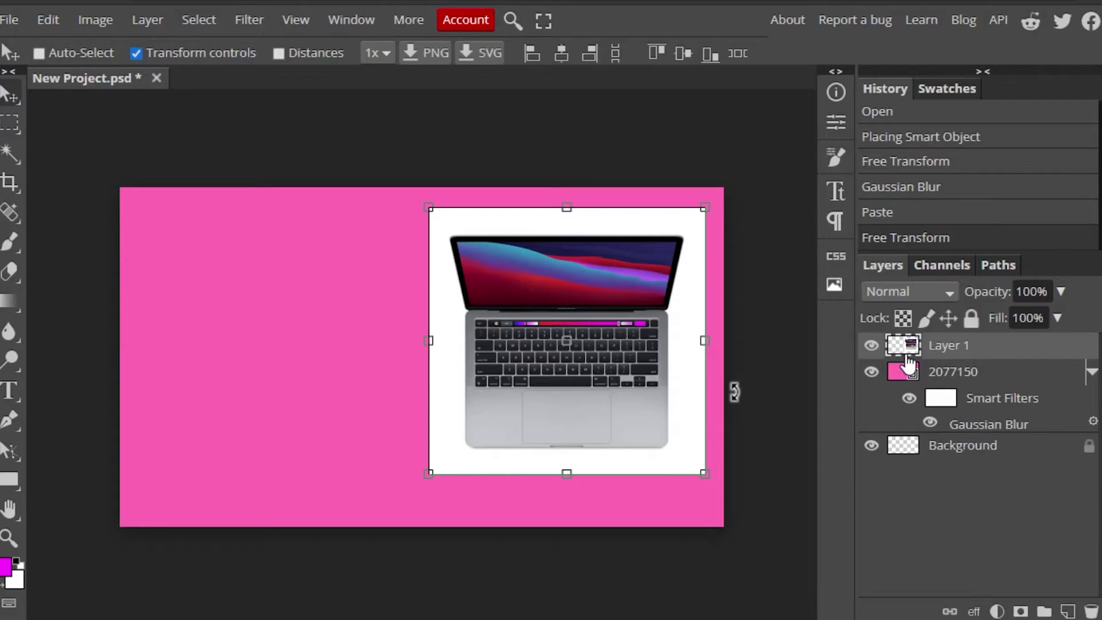
Step: Convert the MacBook layer to a smart object and rasterize it
right_click(892, 348)
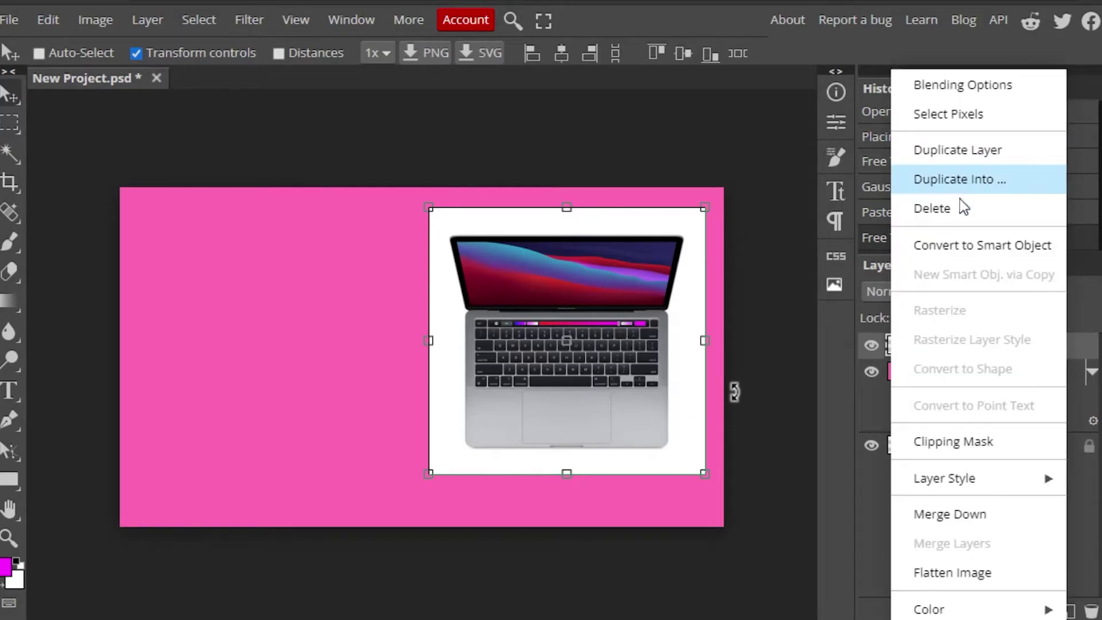
left_click(957, 252)
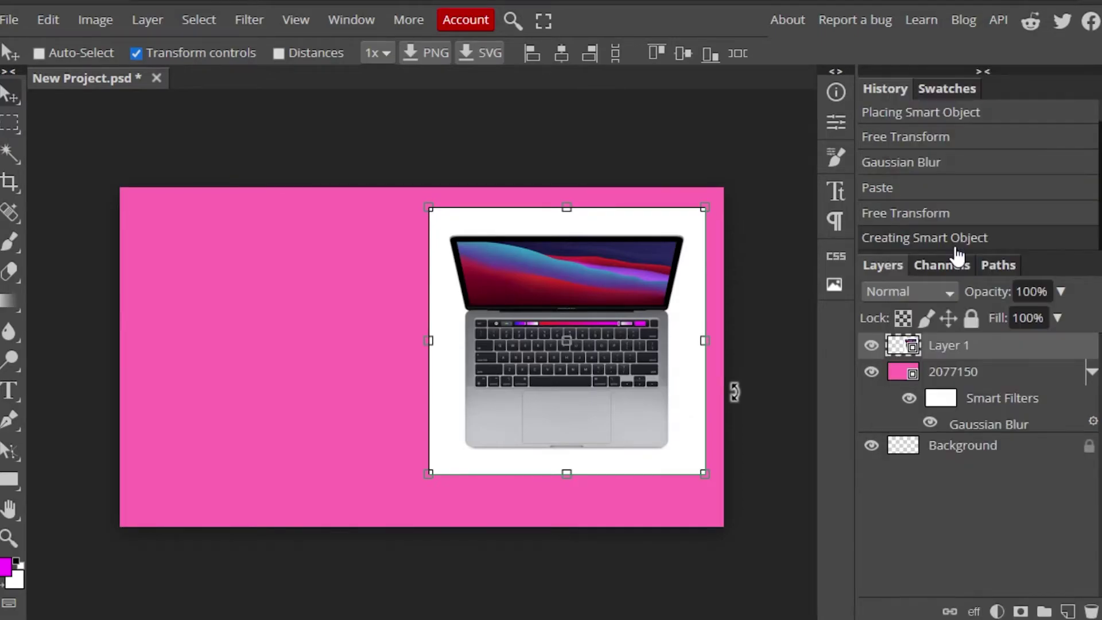
right_click(896, 341)
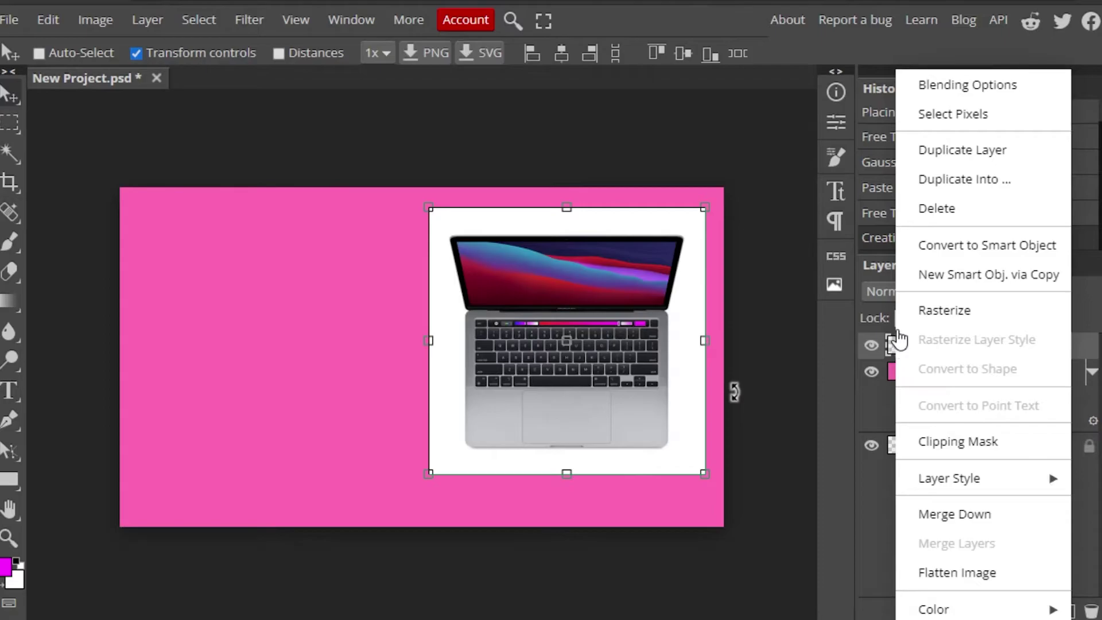
left_click(946, 311)
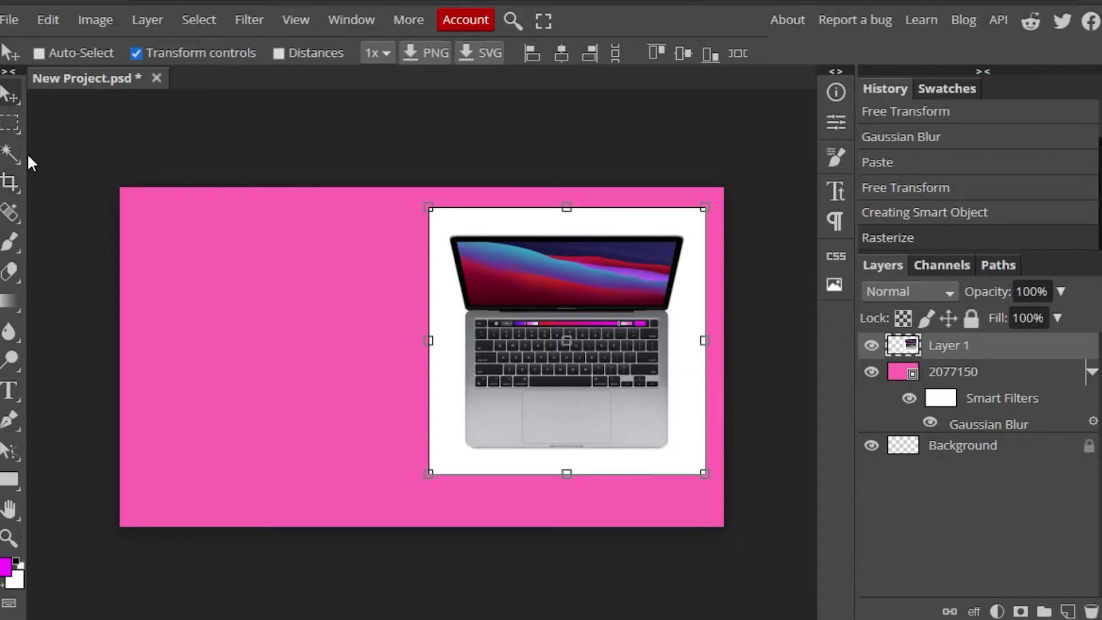
Step: Select the white background around the MacBook with the Magic Wand at tolerance 16, delete it, and clear the selection
left_click(9, 152)
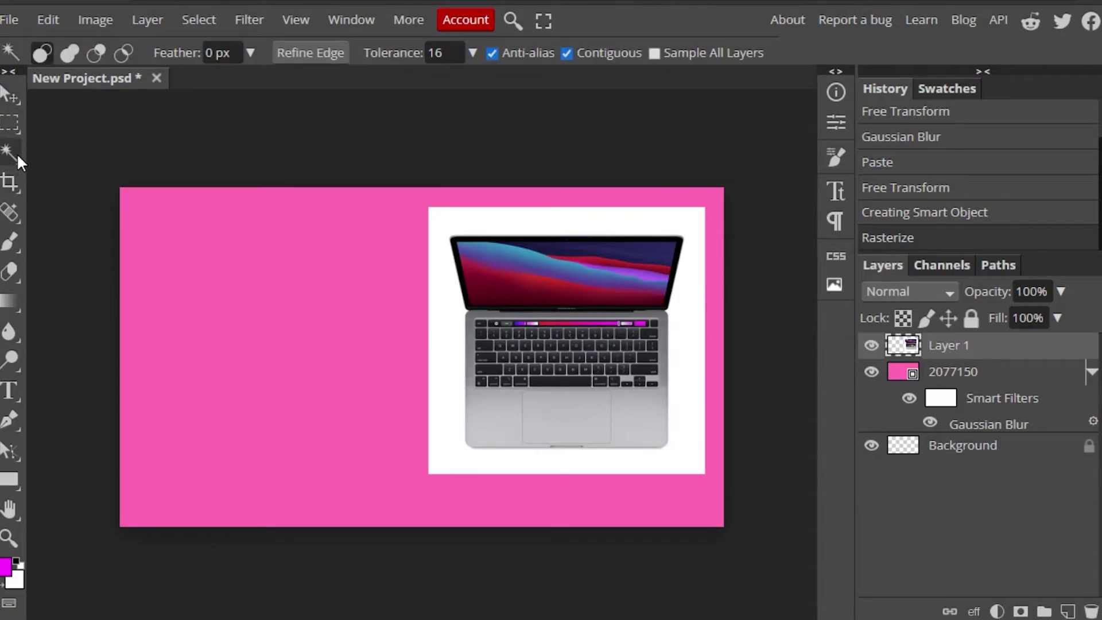
left_click(442, 296)
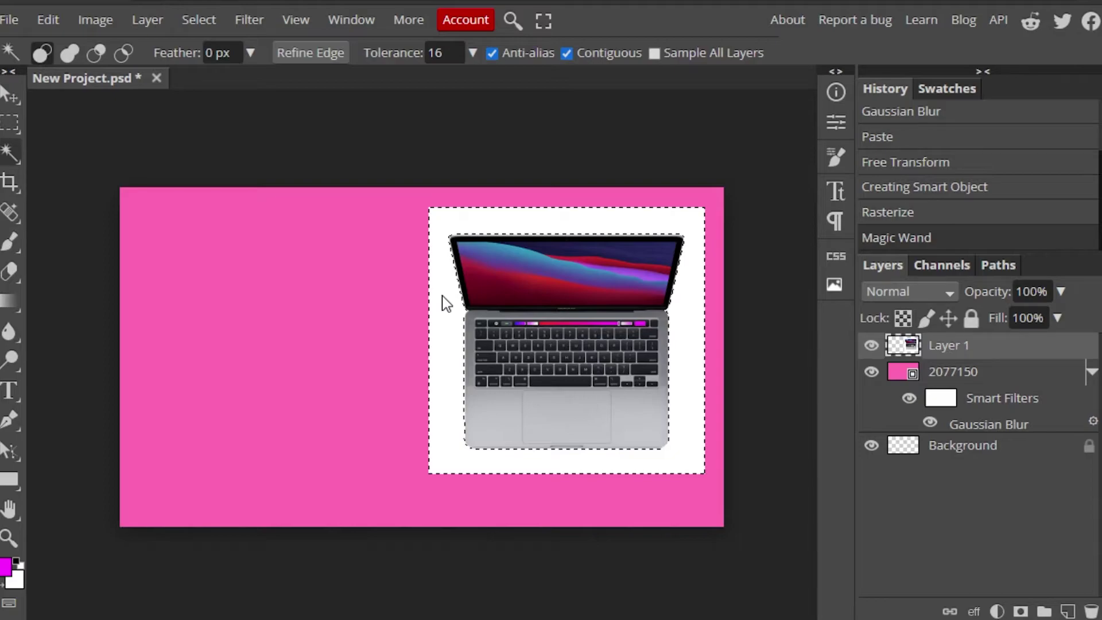
key("Delete")
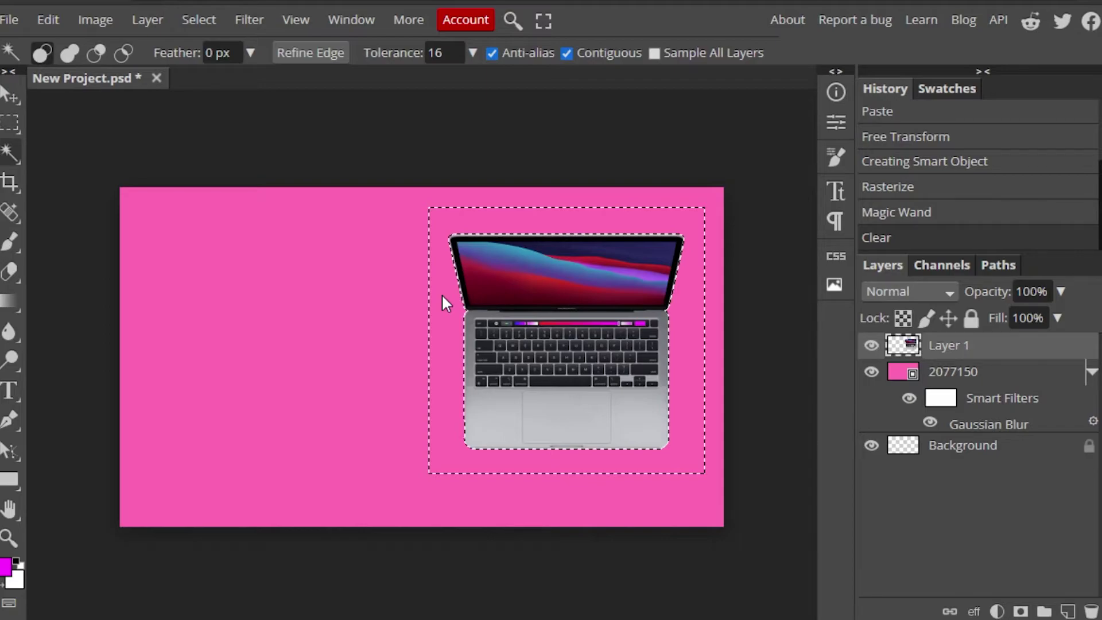
left_click(418, 221)
key("ctrl+d")
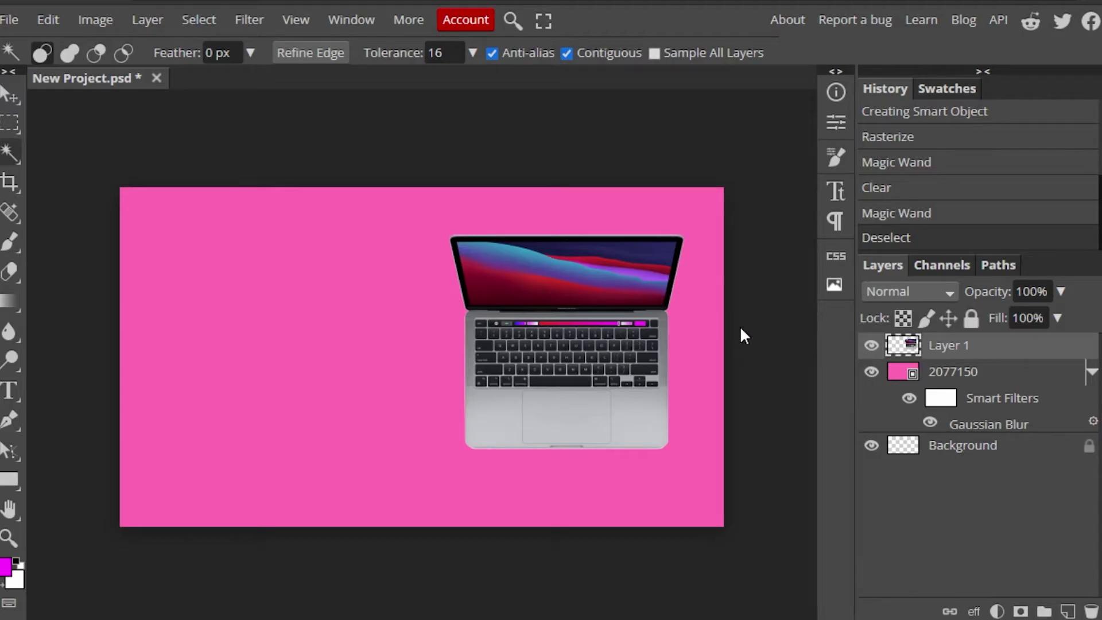
Step: Add a drop shadow to the MacBook layer through its blending options
right_click(905, 344)
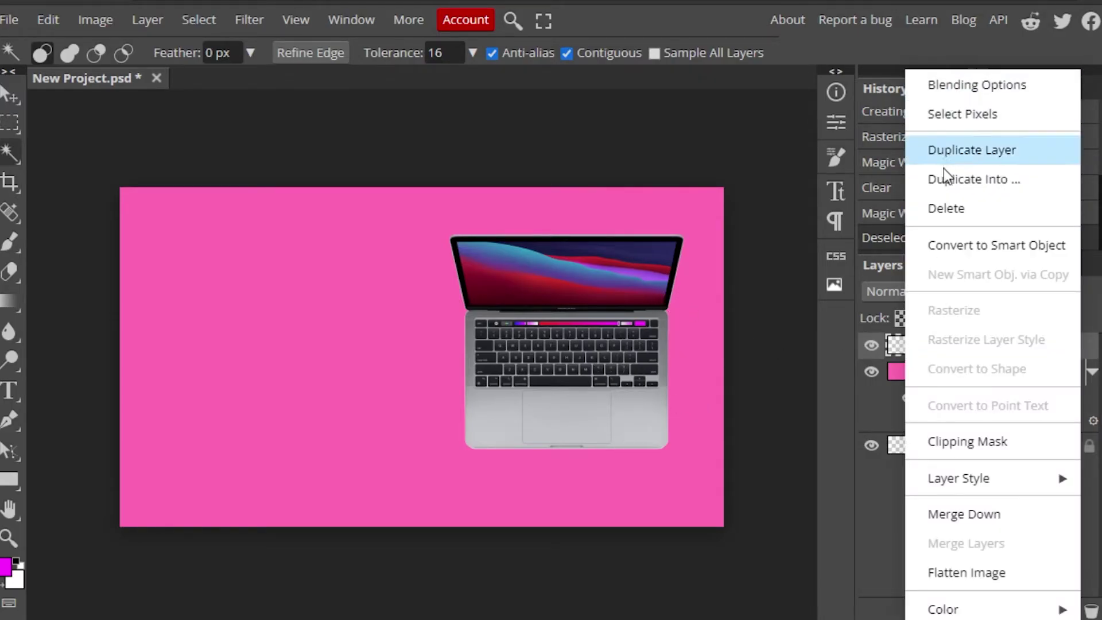
left_click(949, 86)
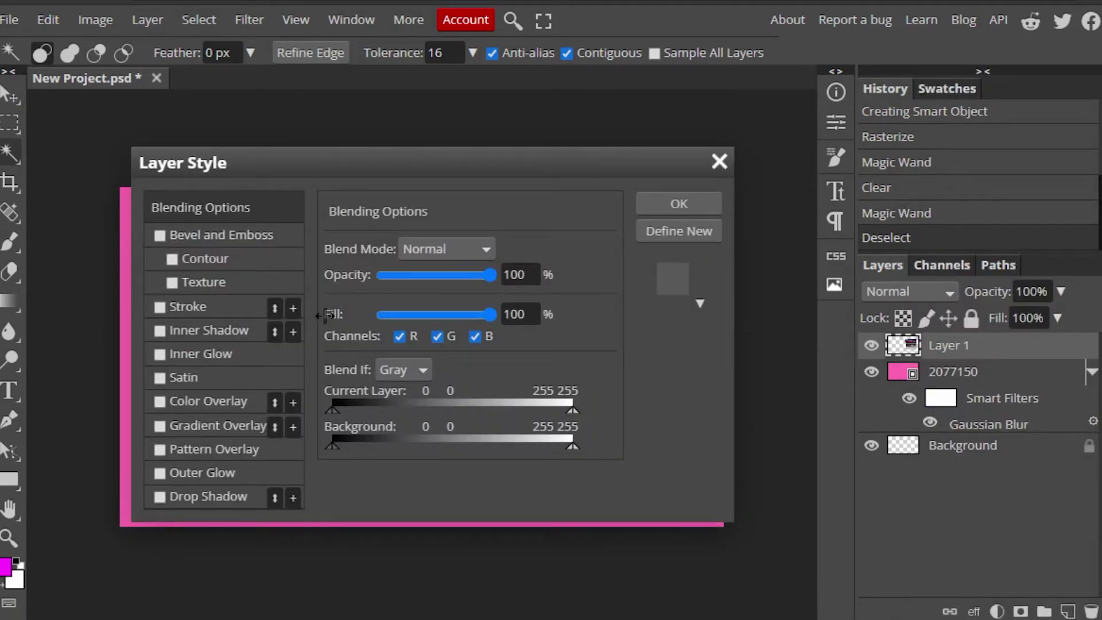
left_click(159, 497)
left_click_drag(528, 160, 1079, 62)
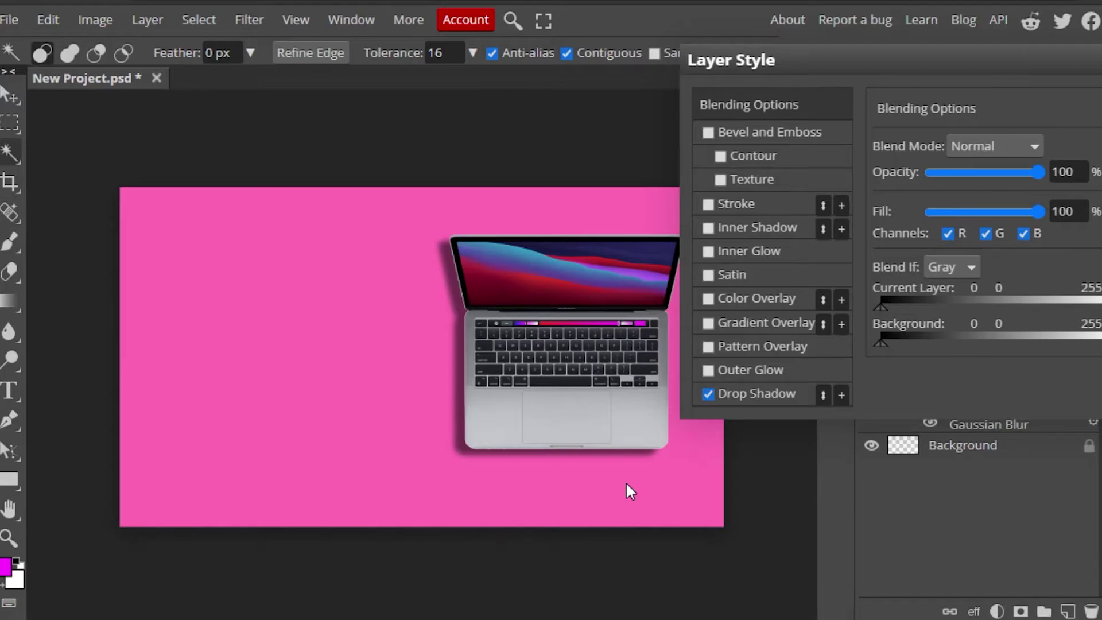
key("Return")
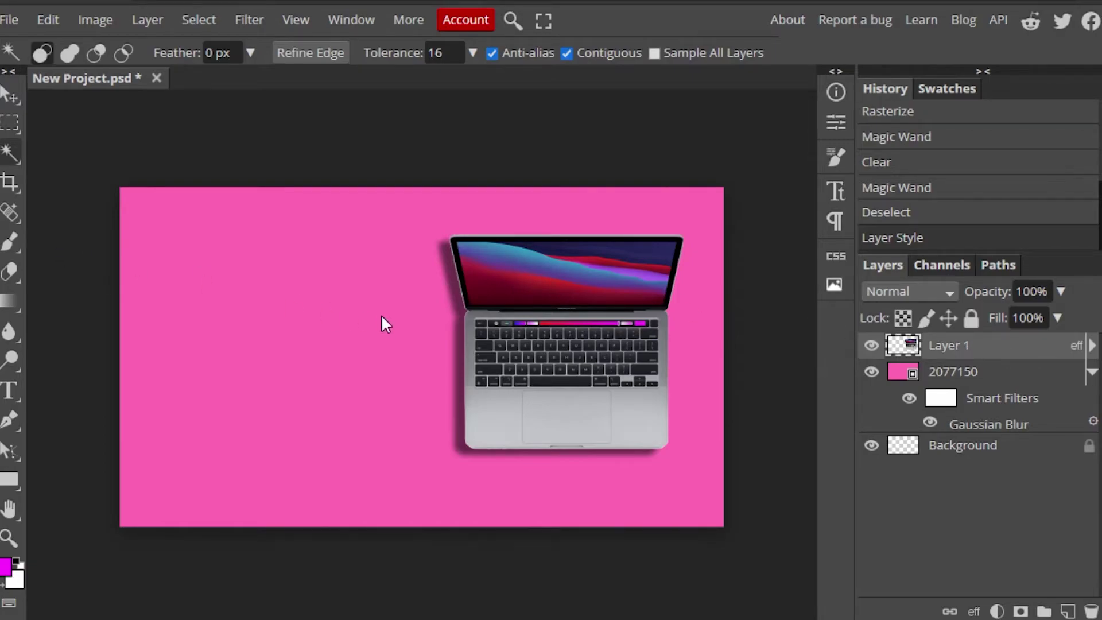
left_click(10, 213)
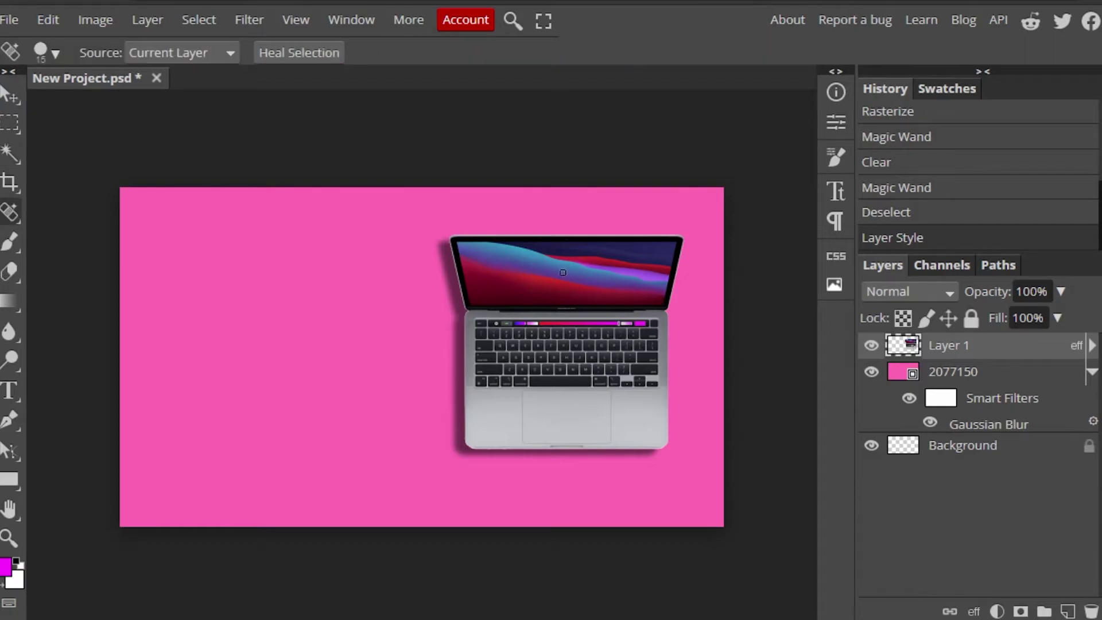
mouse_move(530, 266)
left_mouse_down()
mouse_move(570, 266)
mouse_move(551, 294)
mouse_move(596, 309)
mouse_move(510, 461)
mouse_move(595, 381)
mouse_move(695, 339)
left_mouse_up()
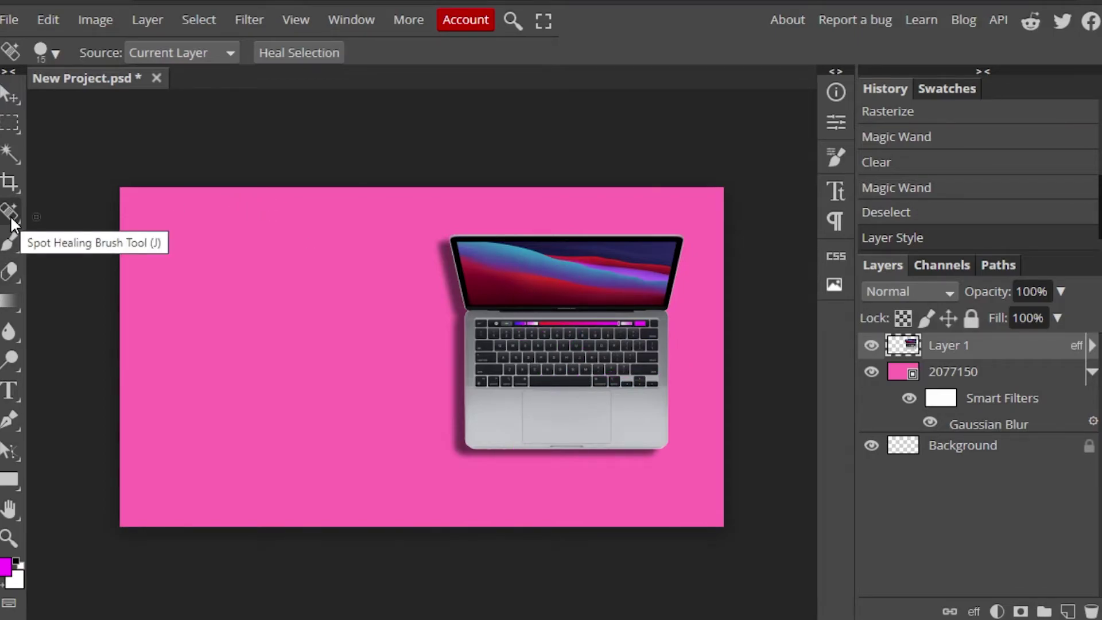
Step: Add a new empty layer above the MacBook and start a text layer near the canvas's upper edge
left_click(12, 391)
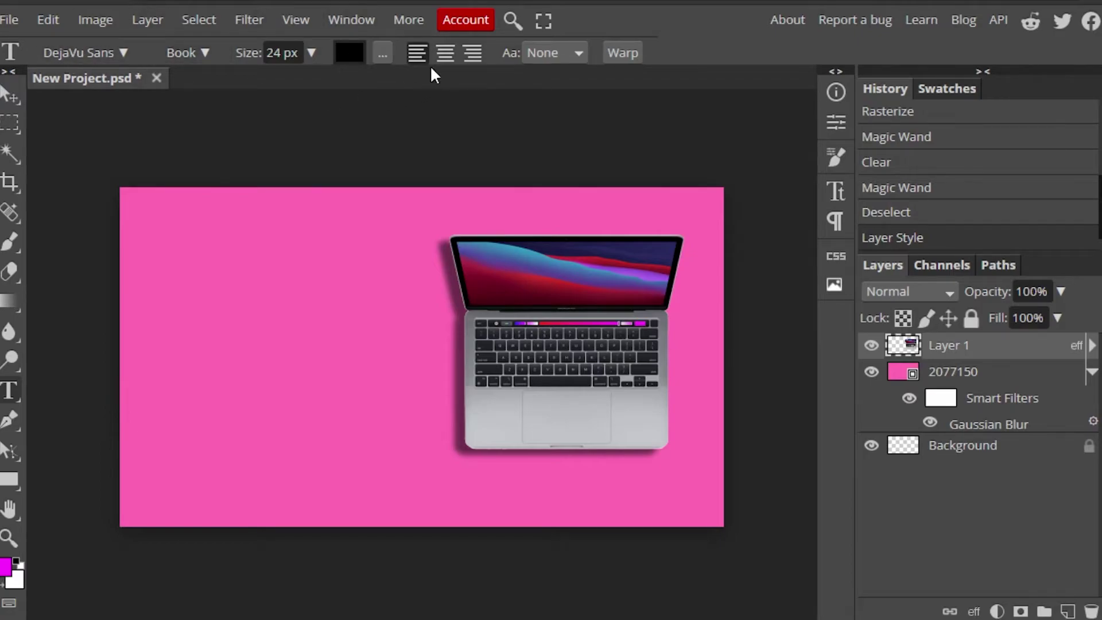
left_click(1067, 612)
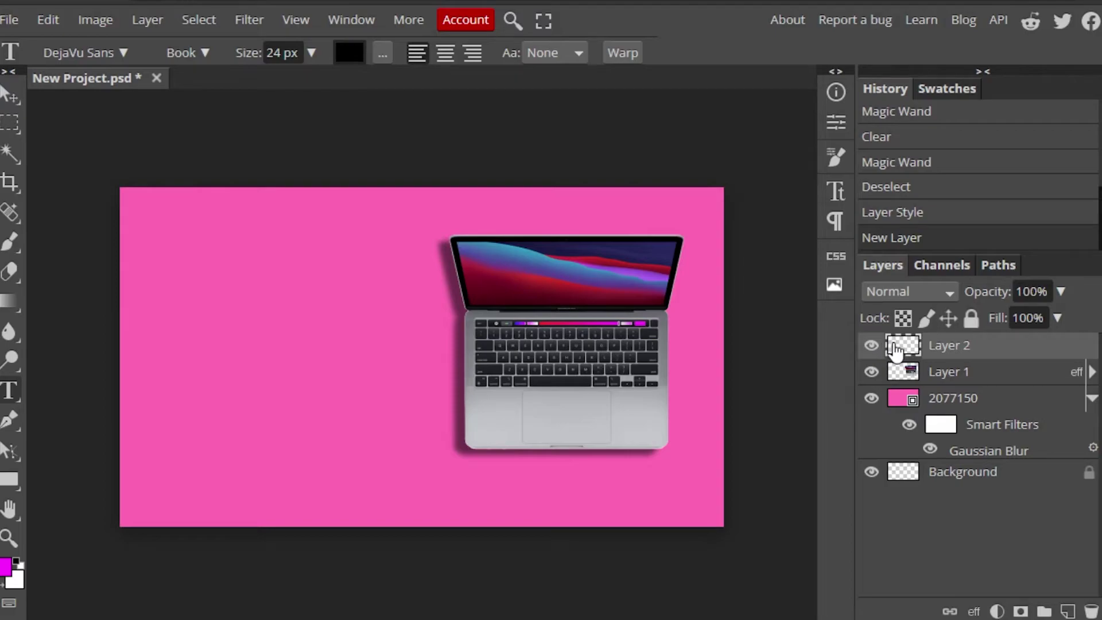
mouse_move(896, 350)
left_mouse_down()
mouse_move(890, 337)
mouse_move(898, 351)
left_mouse_up()
left_click(346, 225)
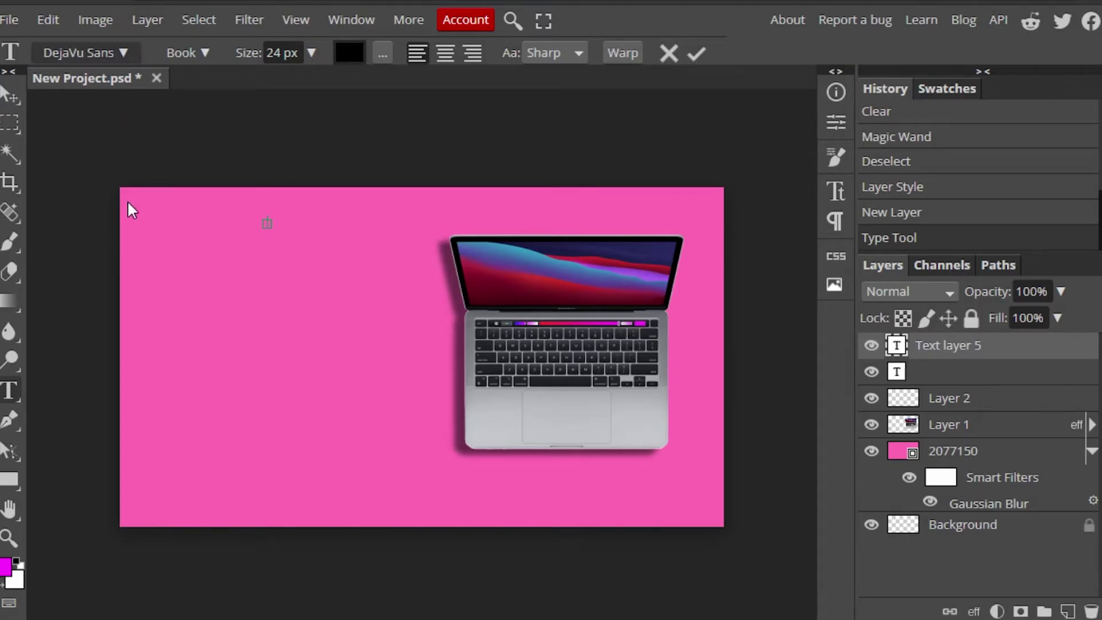
Step: Set the new text layer's font to Distant Galaxy at a size of 85 px
left_click(119, 53)
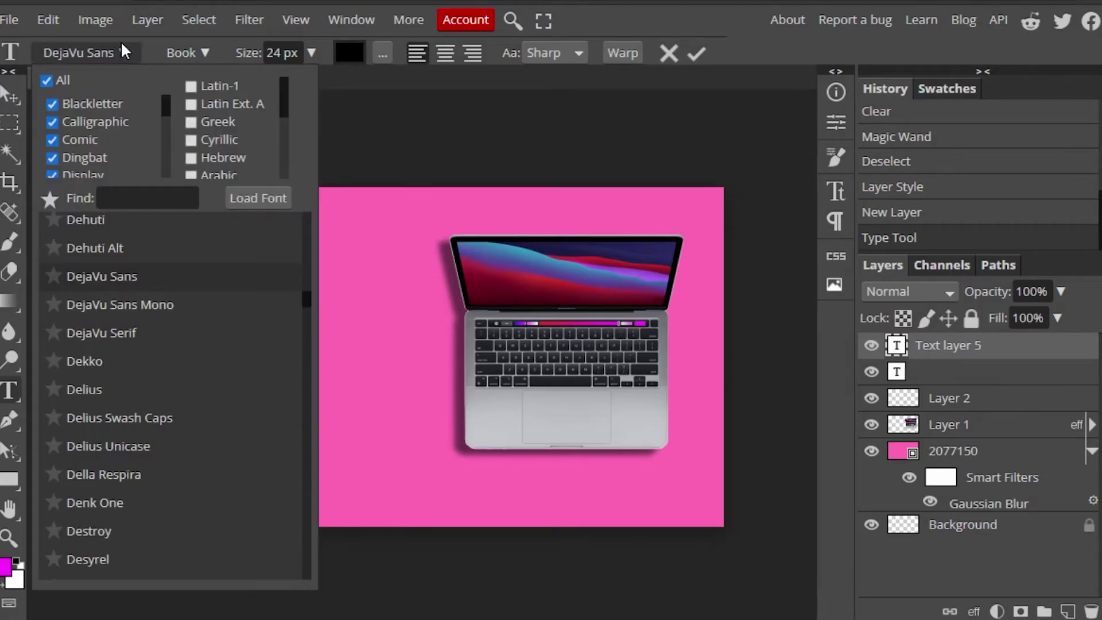
left_click(336, 135)
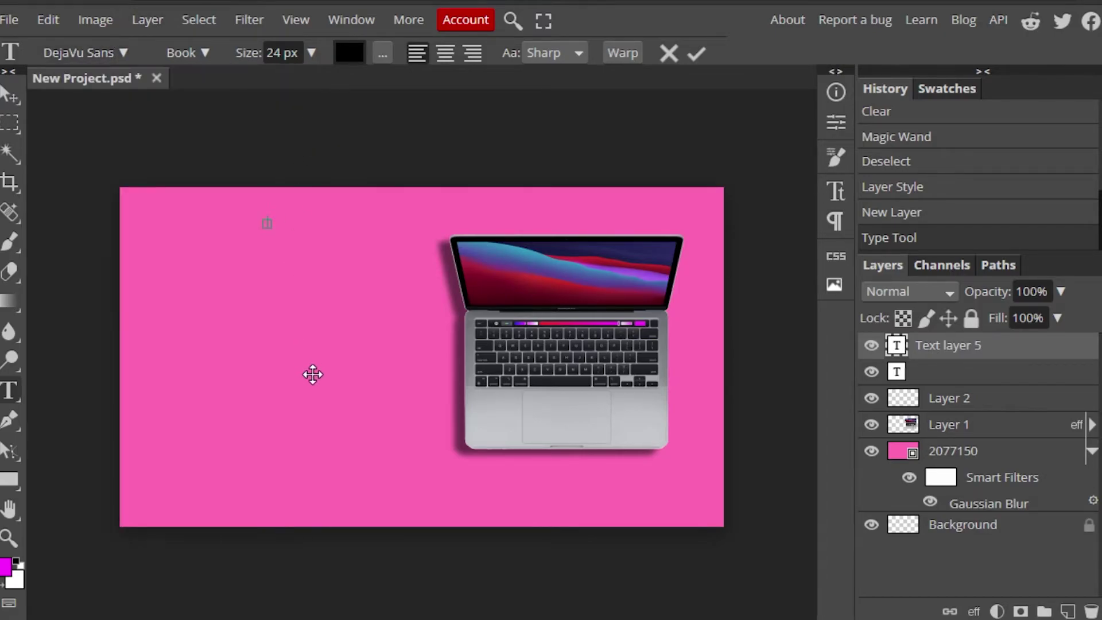
left_click(112, 50)
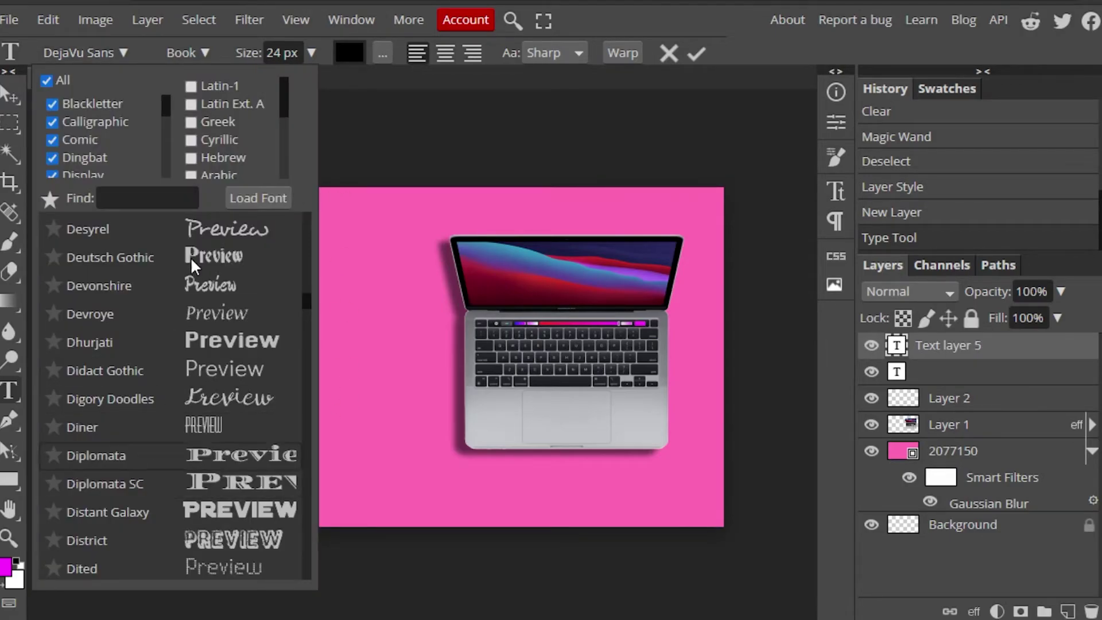
left_click(143, 507)
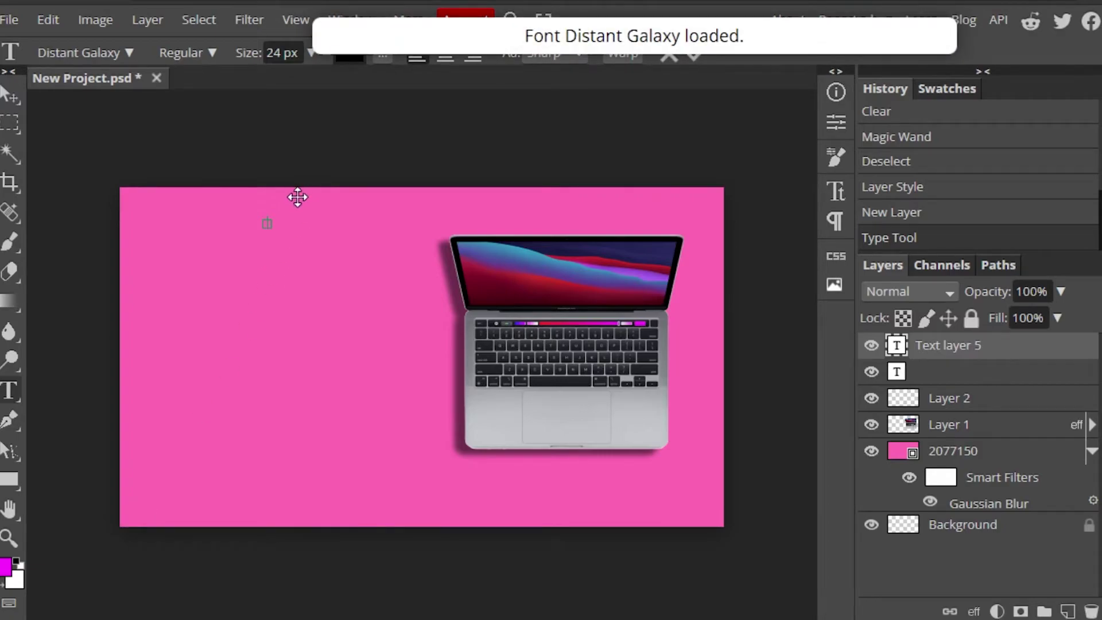
left_click(309, 52)
left_click_drag(280, 81, 300, 81)
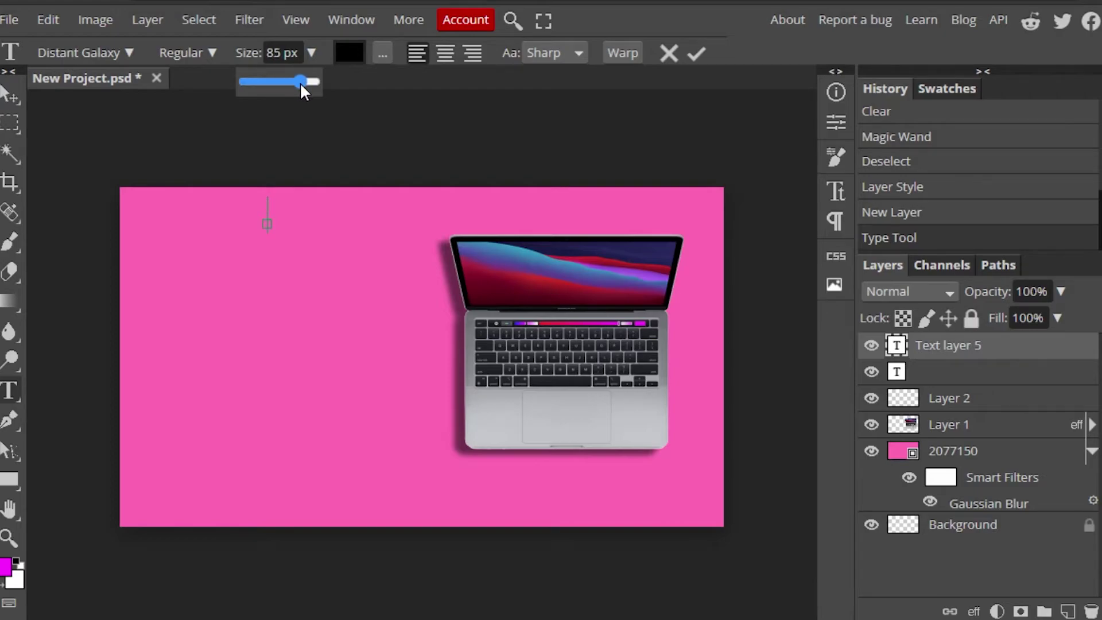
Step: Set the text colour to white (ffffff) and enter "Best Laptop Review 2021" on three lines, with Review and 2021 each on their own line
left_click(352, 56)
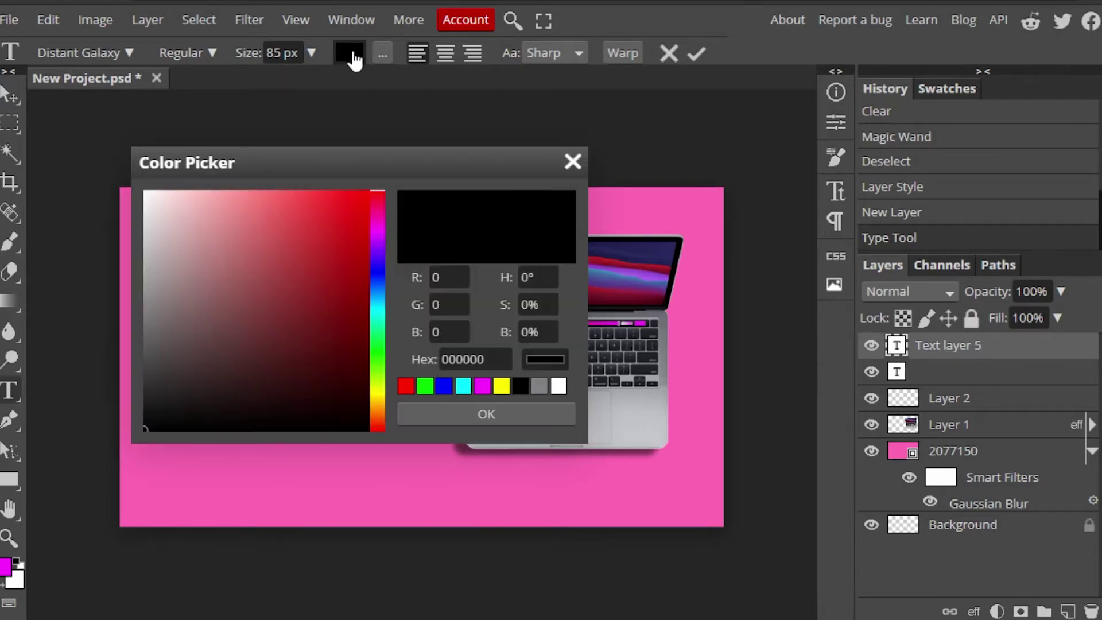
left_click(152, 195)
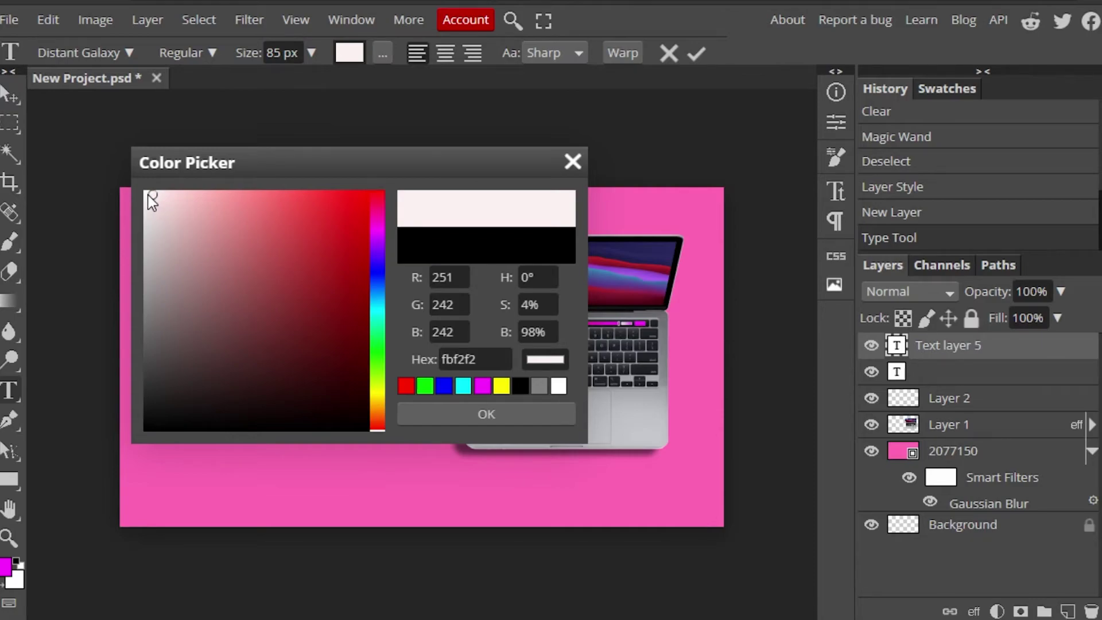
left_click(377, 386)
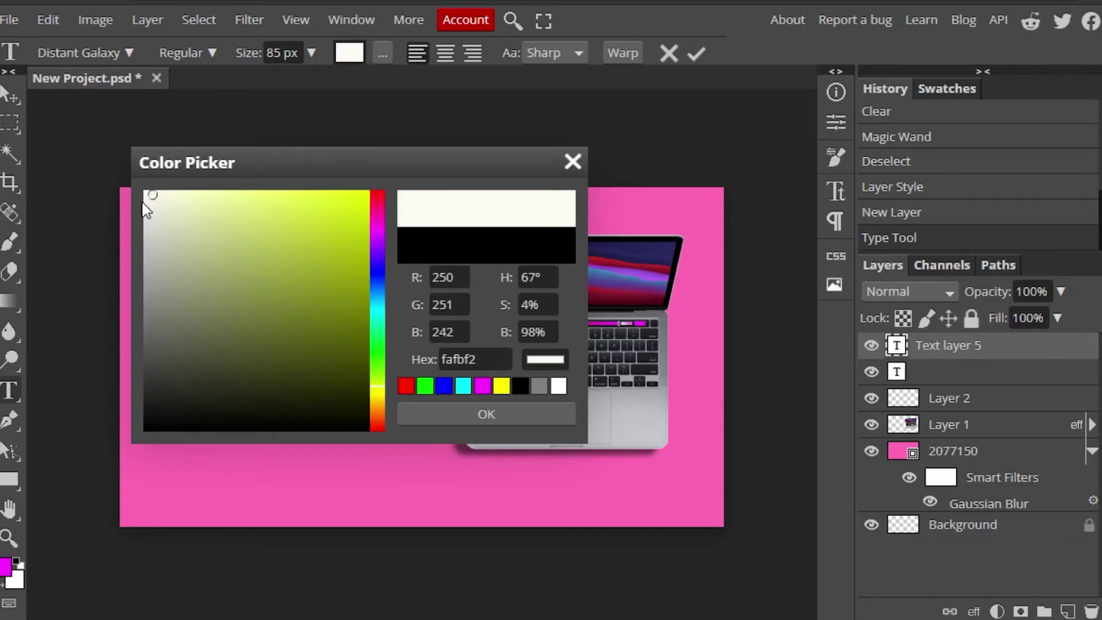
left_click_drag(154, 192, 140, 184)
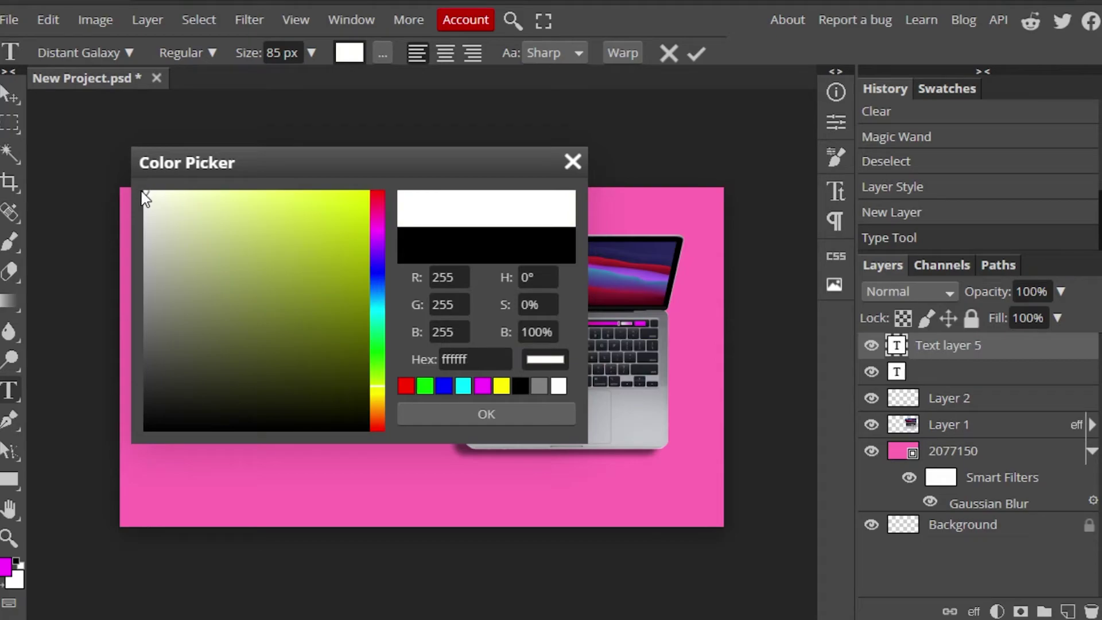
left_click(509, 415)
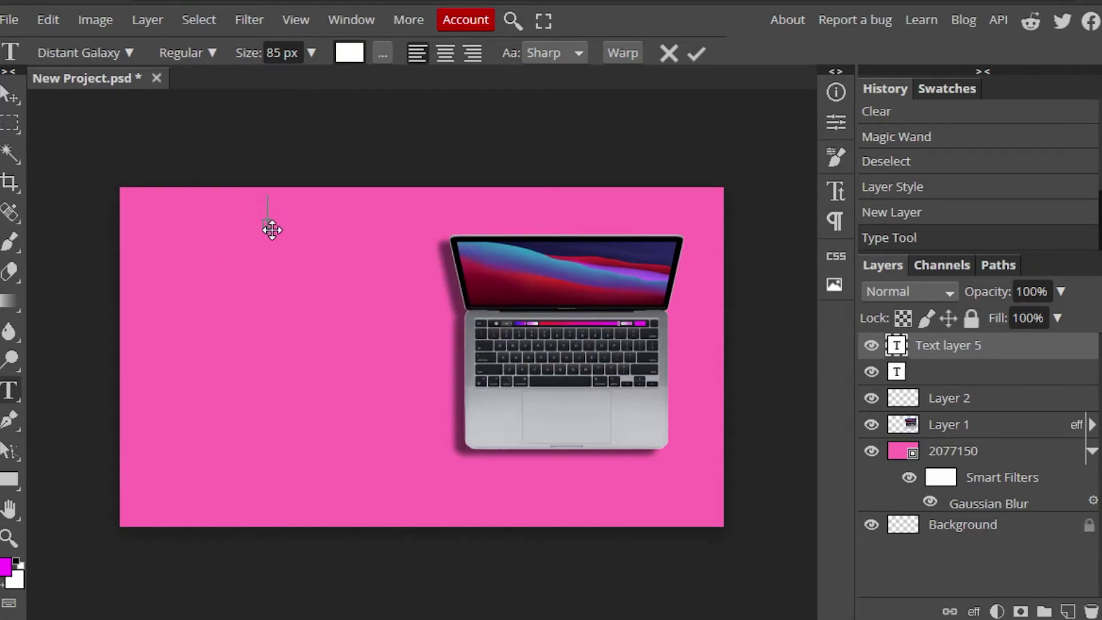
type("BEST LAPTOP REVIEW 2021")
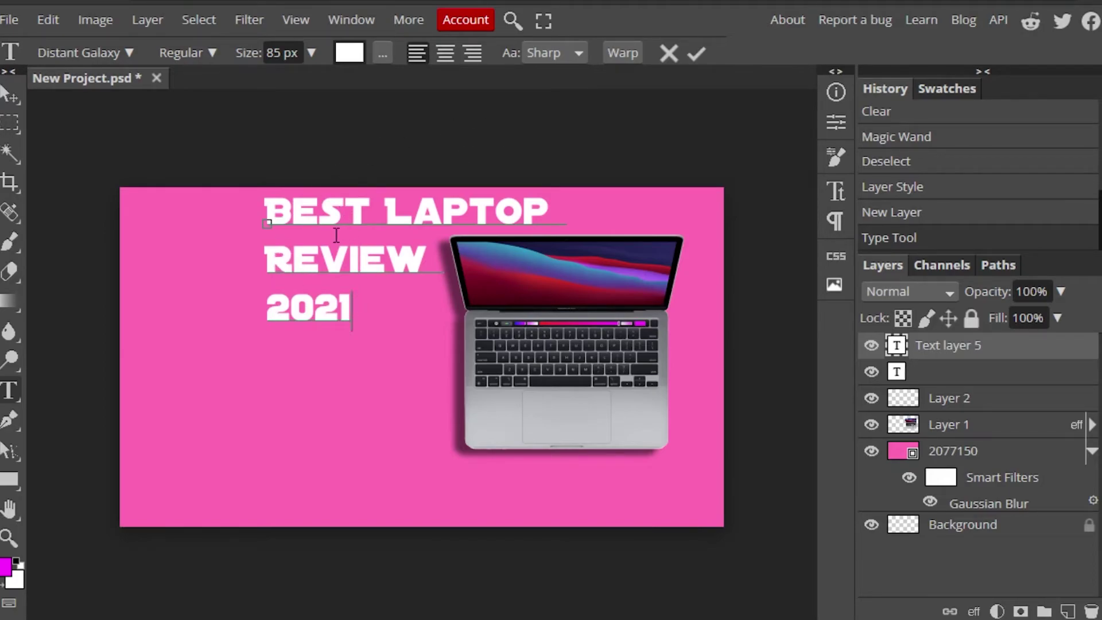
left_click(696, 53)
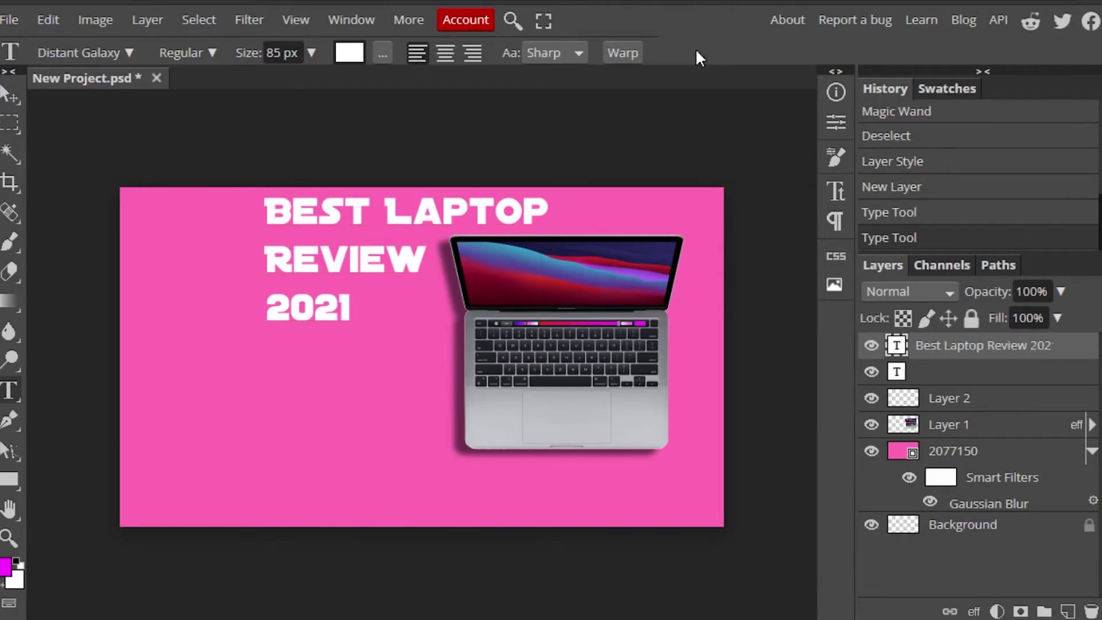
Step: Move the title text beside the MacBook and scale it to about 108.15% wide by 131.54% high
left_click(10, 94)
left_click_drag(351, 299, 245, 343)
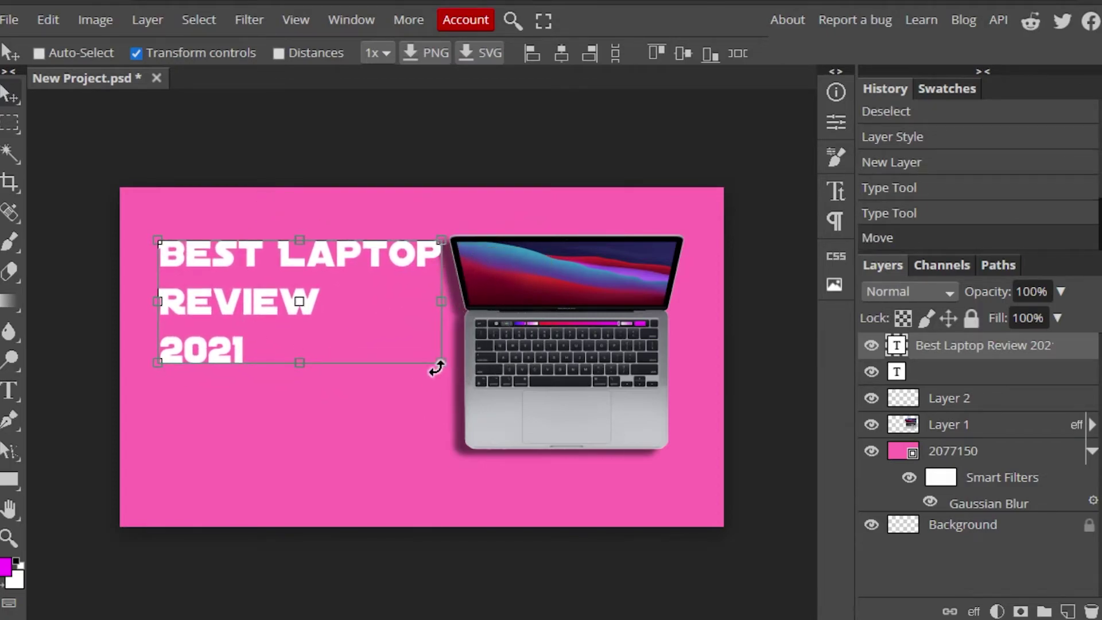
left_click_drag(442, 362, 476, 408)
left_click_drag(348, 360, 331, 364)
left_click_drag(442, 418, 443, 429)
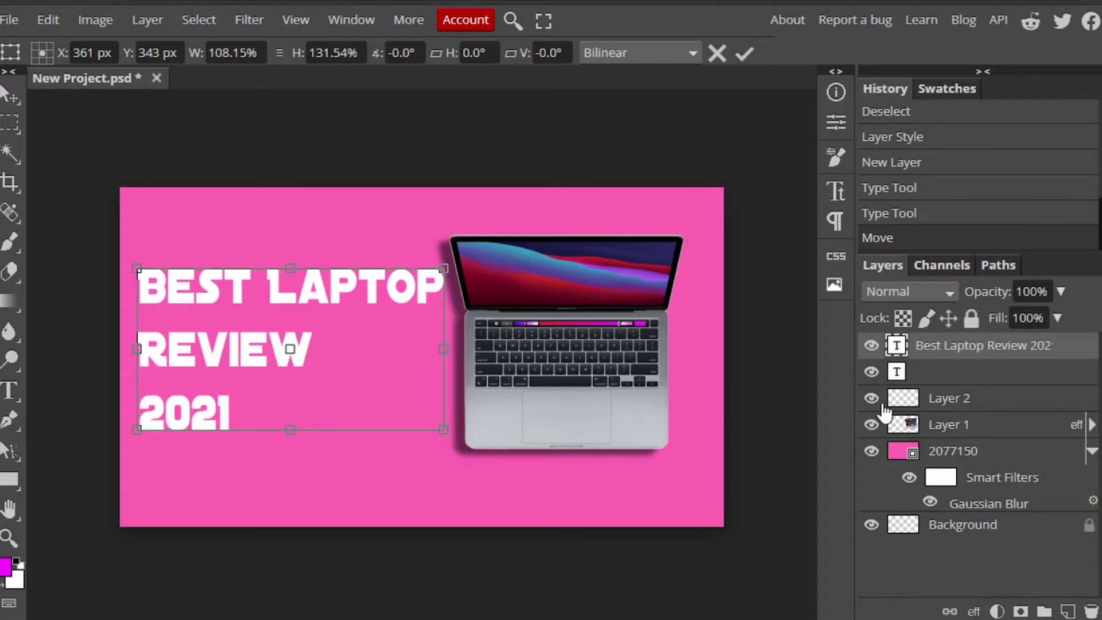
Step: Copy the MacBook layer's drop shadow style and paste it onto the title text layer
left_click(898, 425)
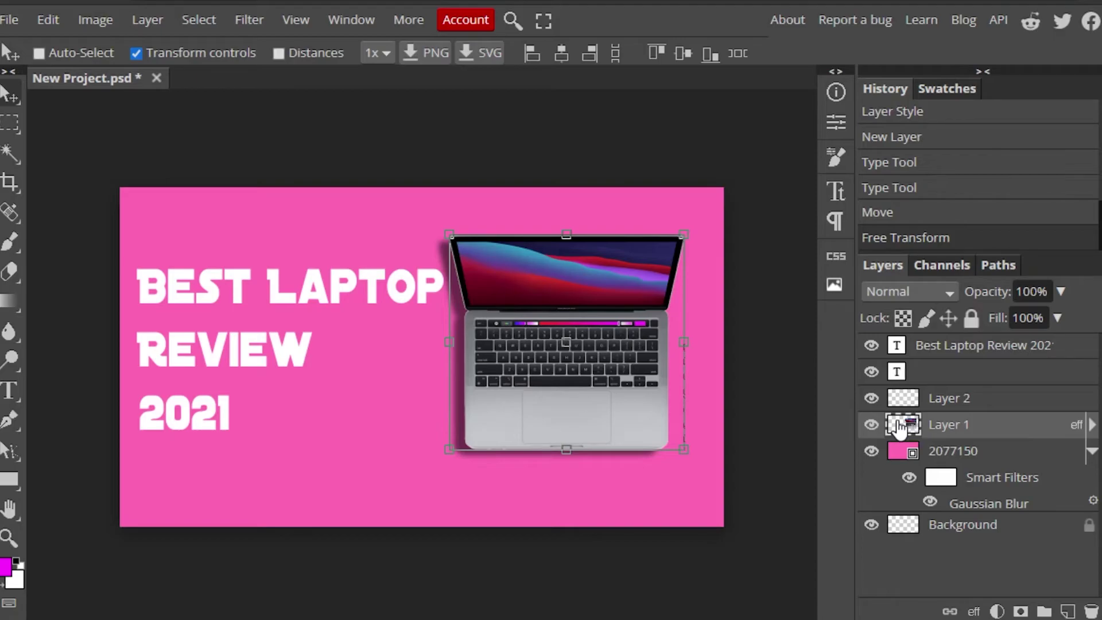
right_click(899, 427)
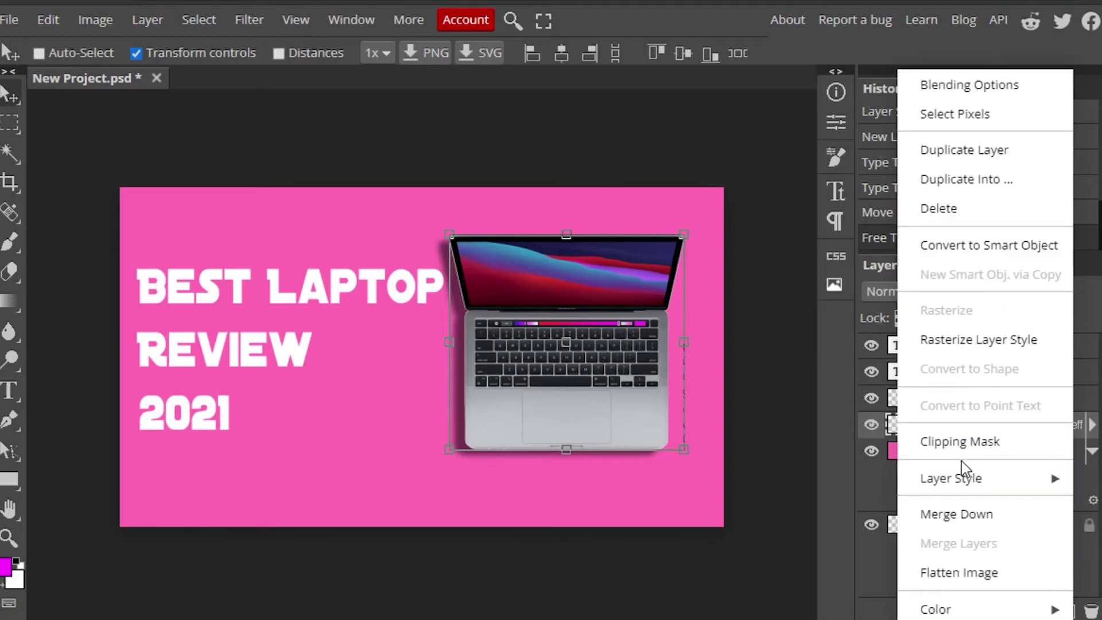
mouse_move(963, 468)
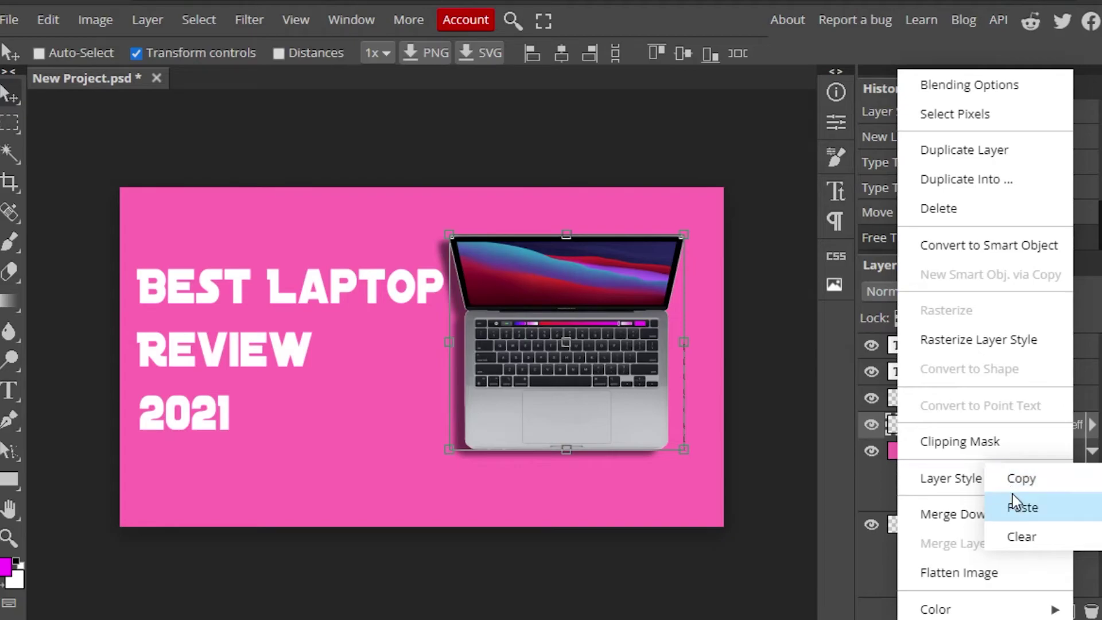
left_click(1016, 481)
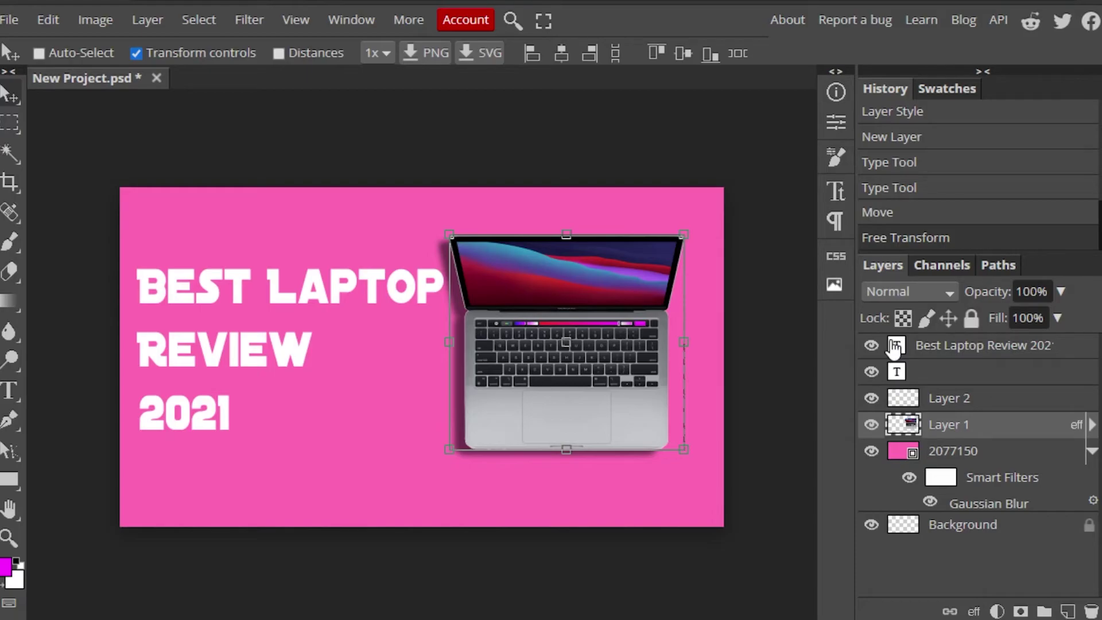
left_click(897, 348)
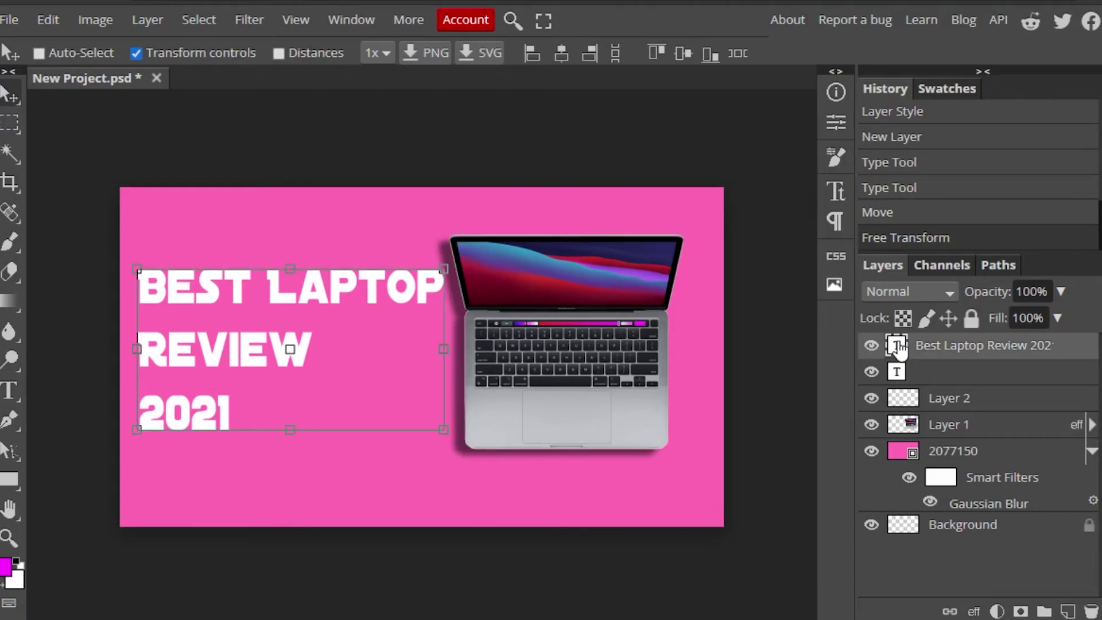
right_click(899, 348)
mouse_move(1027, 478)
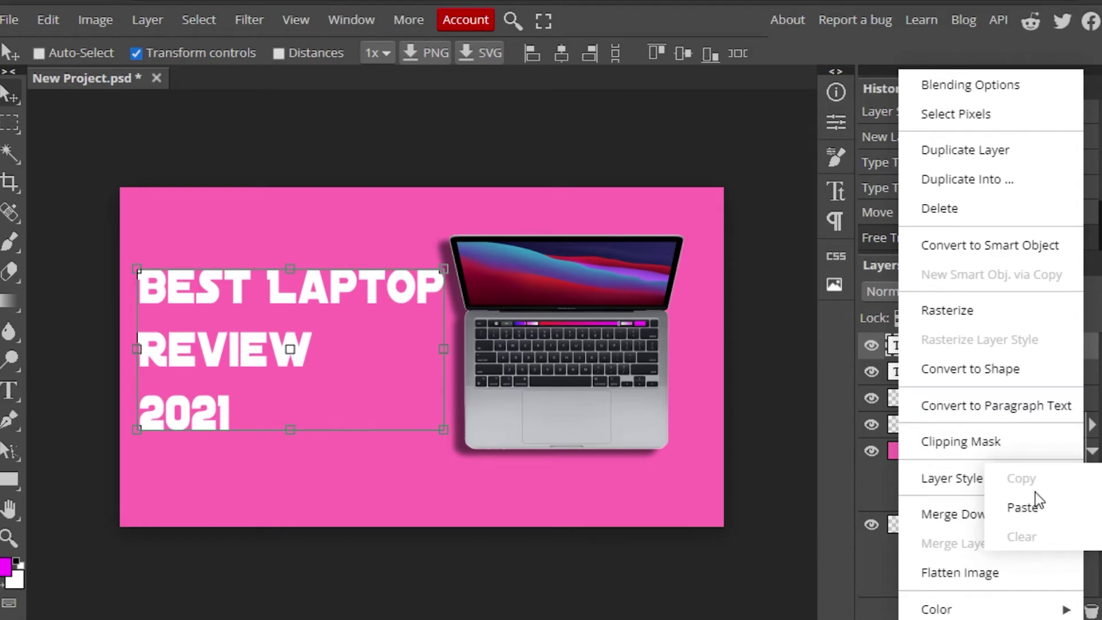
left_click(1029, 506)
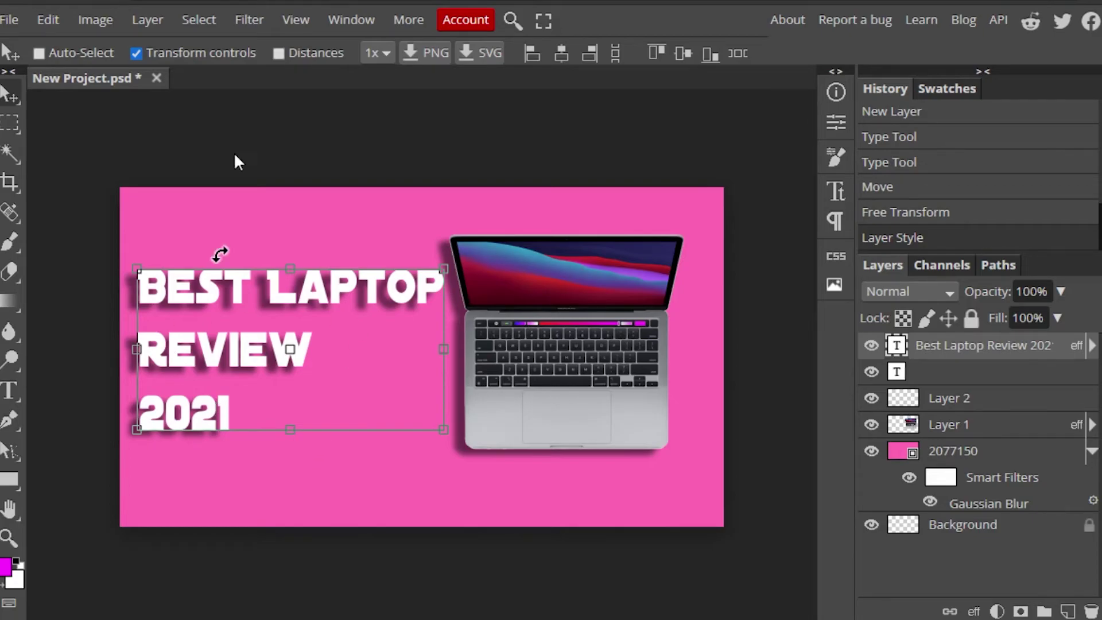
Step: Recolour the "2021" in the title text to yellow and commit the text edit
double_click(244, 404)
left_click_drag(237, 411, 139, 413)
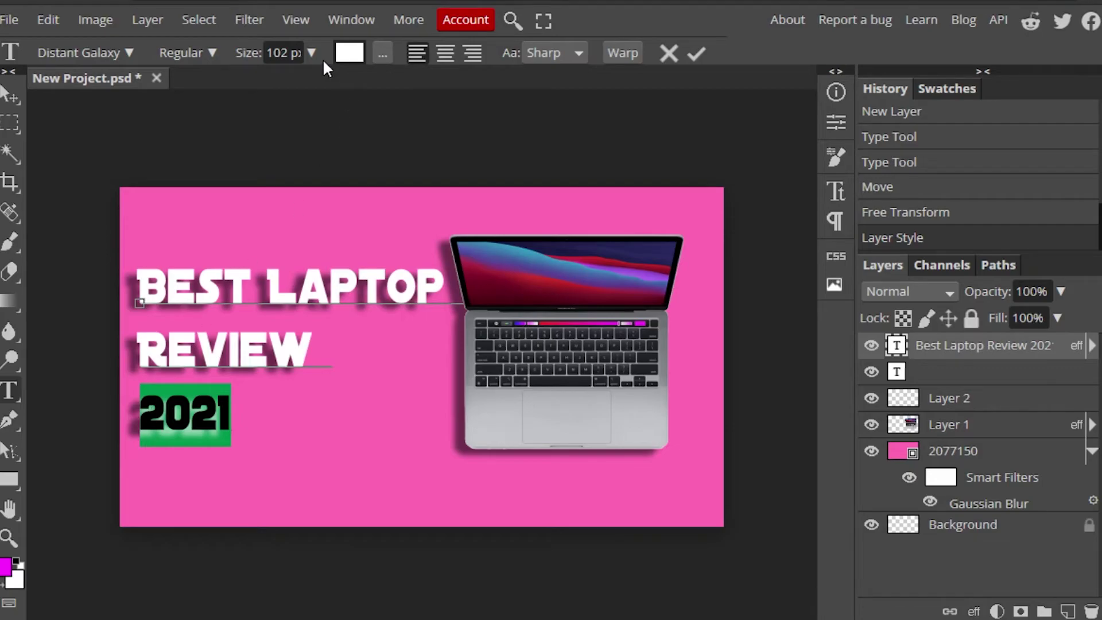
left_click(355, 53)
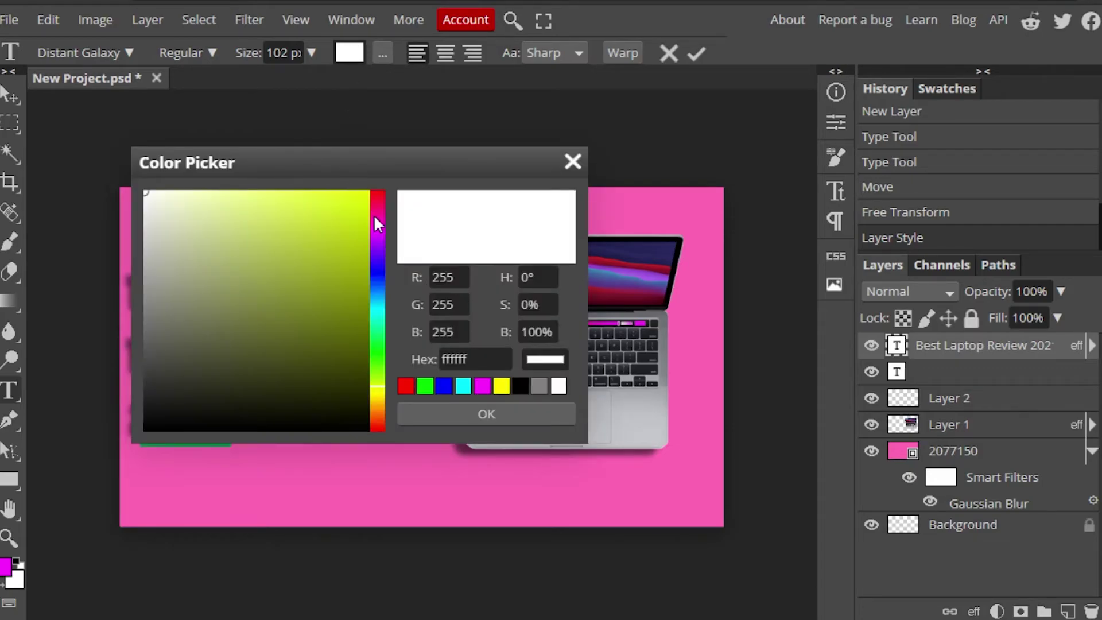
left_click(355, 196)
left_click_drag(357, 202, 381, 187)
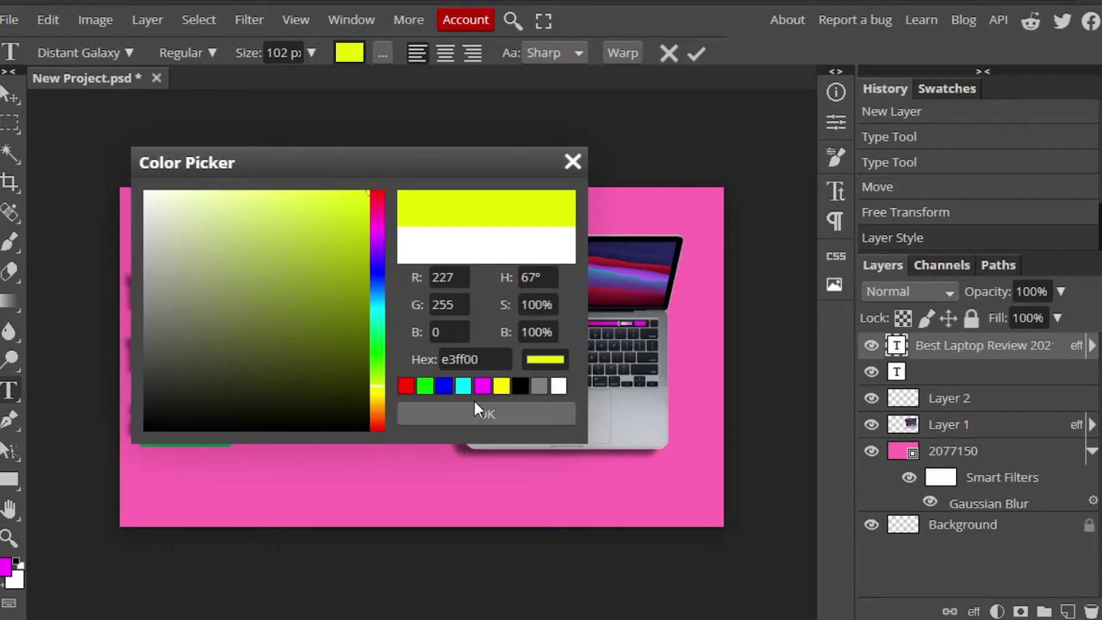
left_click(501, 386)
left_click(497, 412)
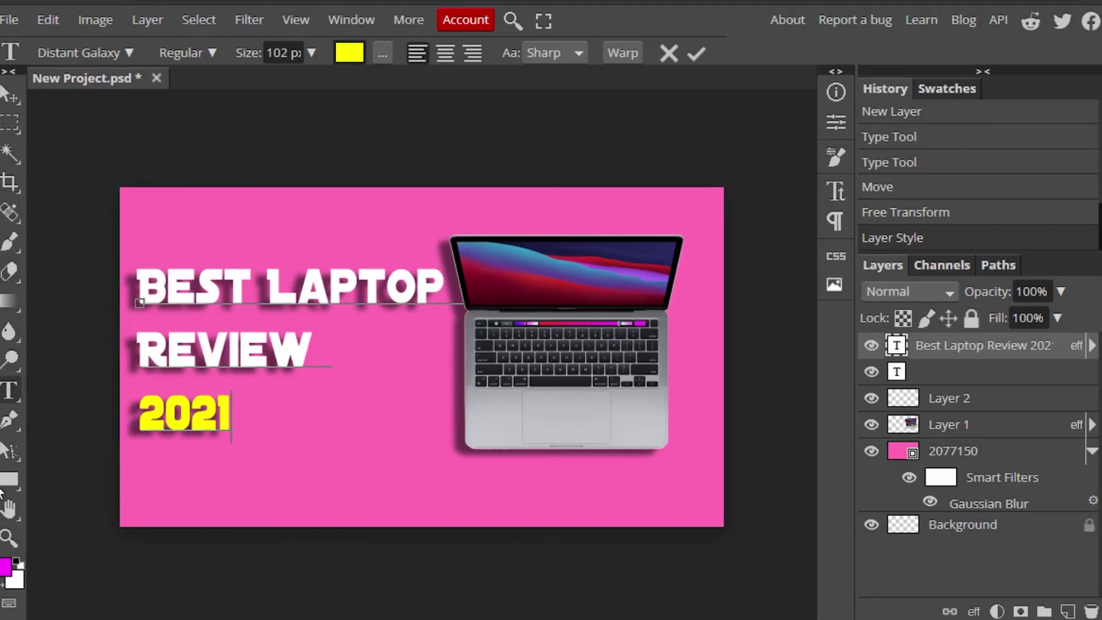
left_click(16, 246)
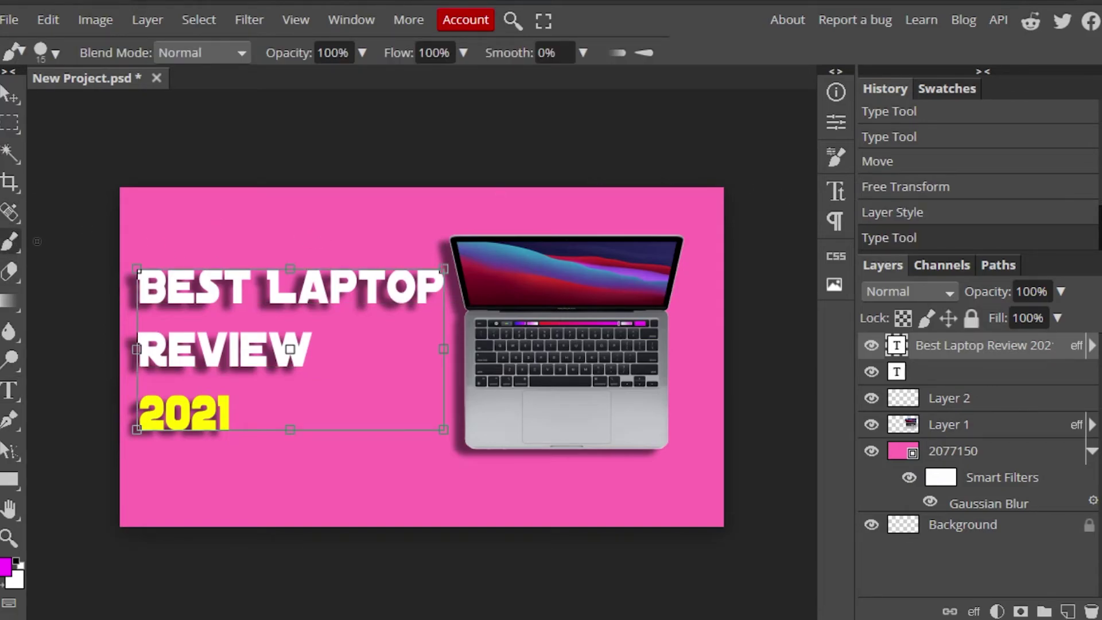
Step: Choose the soft round 24 px brush tip and set the brush size to 80 px
left_click(838, 72)
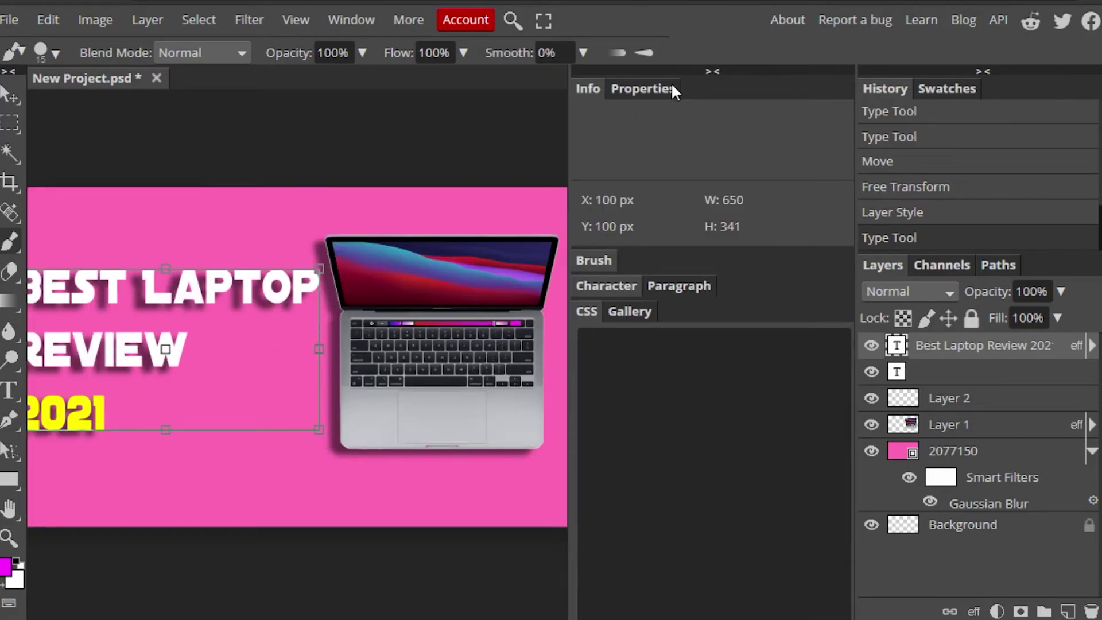
left_click(651, 88)
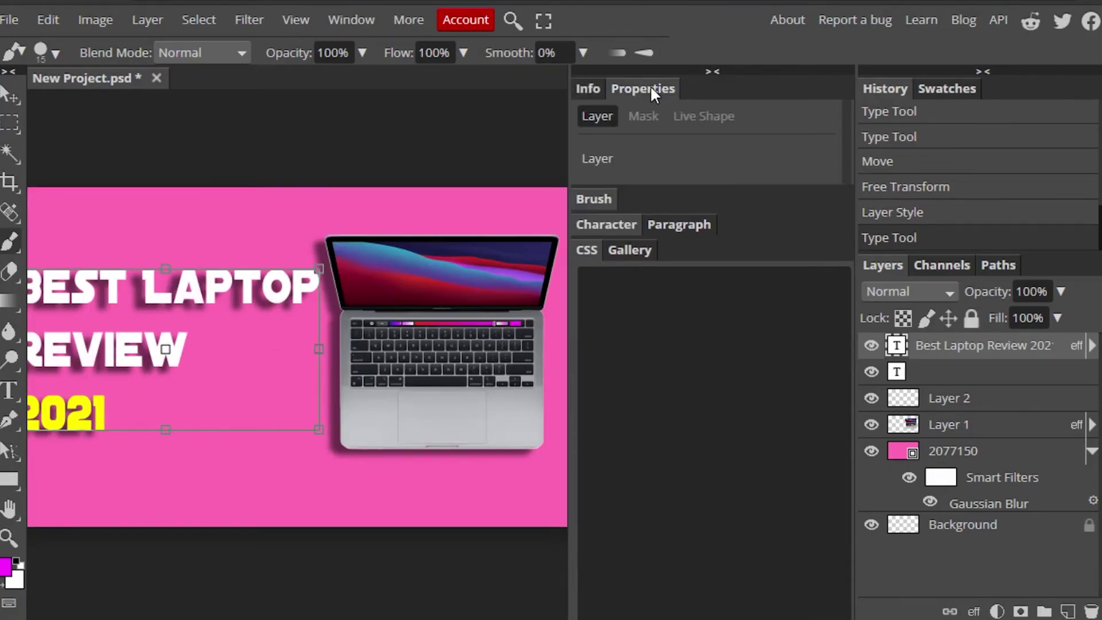
left_click(949, 90)
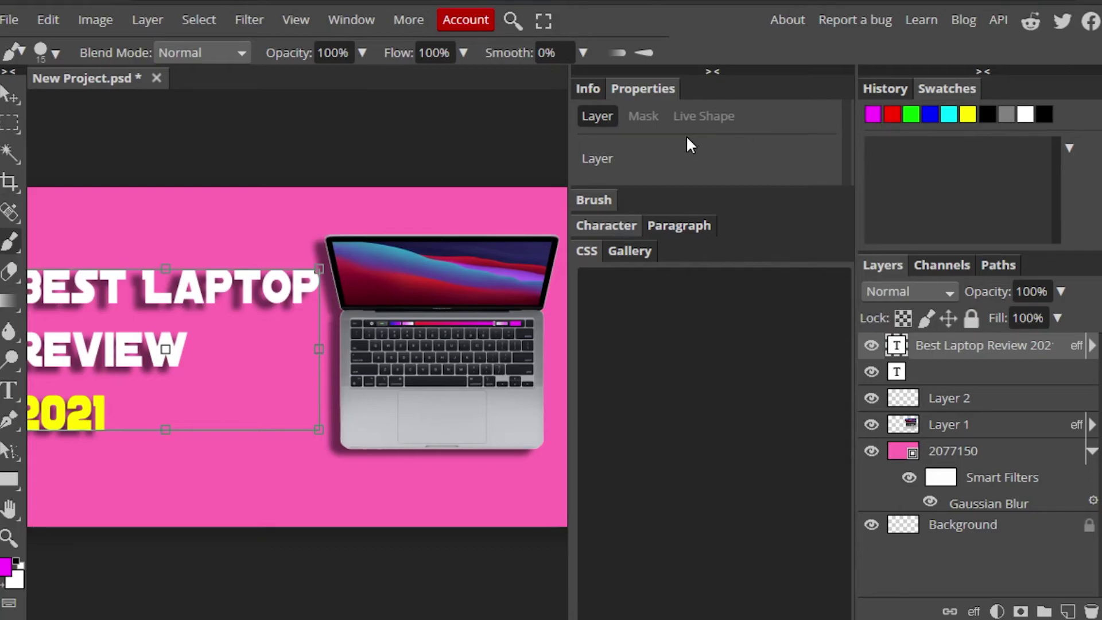
left_click(591, 198)
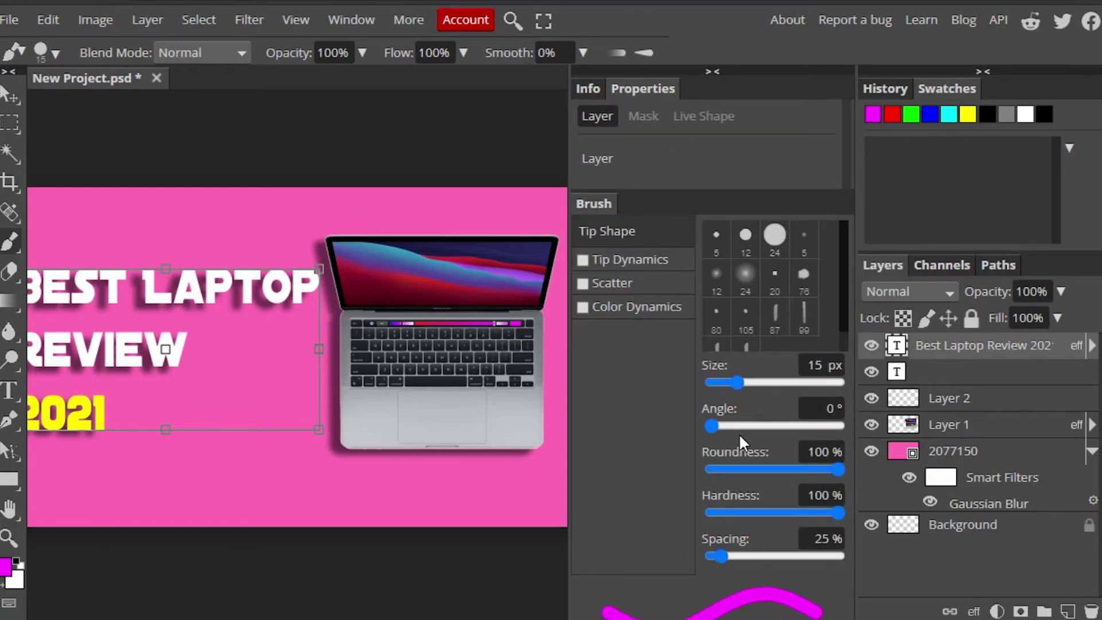
left_click(744, 274)
mouse_move(743, 383)
left_mouse_down()
mouse_move(769, 383)
mouse_move(760, 385)
left_mouse_up()
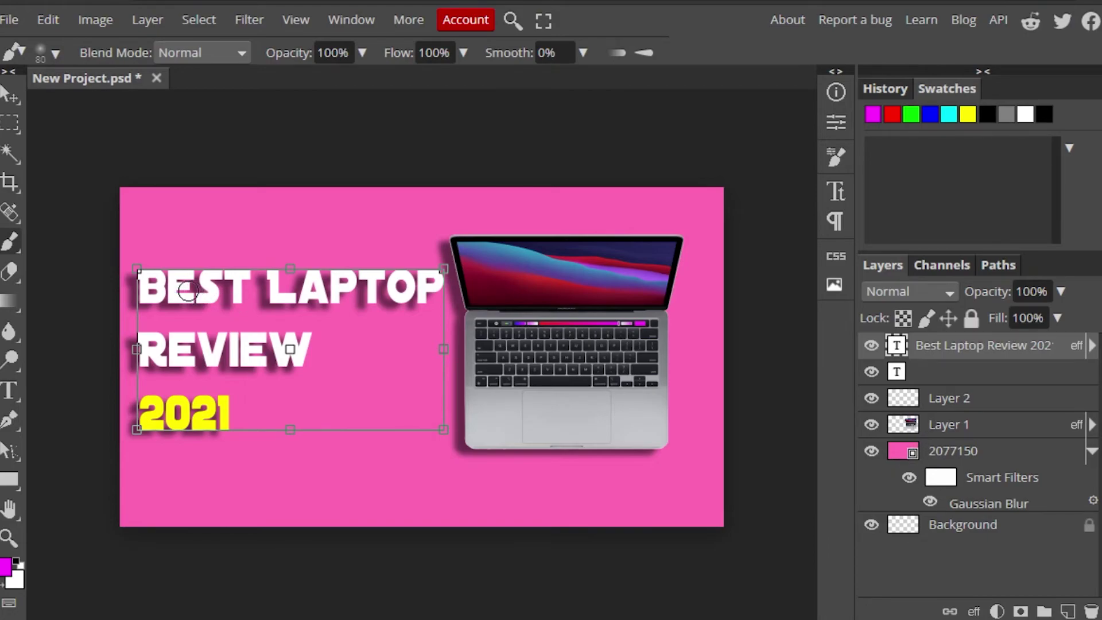
Step: Try a soft magenta brush stroke across the first line of the title text and undo it
left_click(130, 289)
left_click(724, 95)
mouse_move(172, 290)
left_mouse_down()
mouse_move(310, 292)
mouse_move(223, 292)
left_mouse_up()
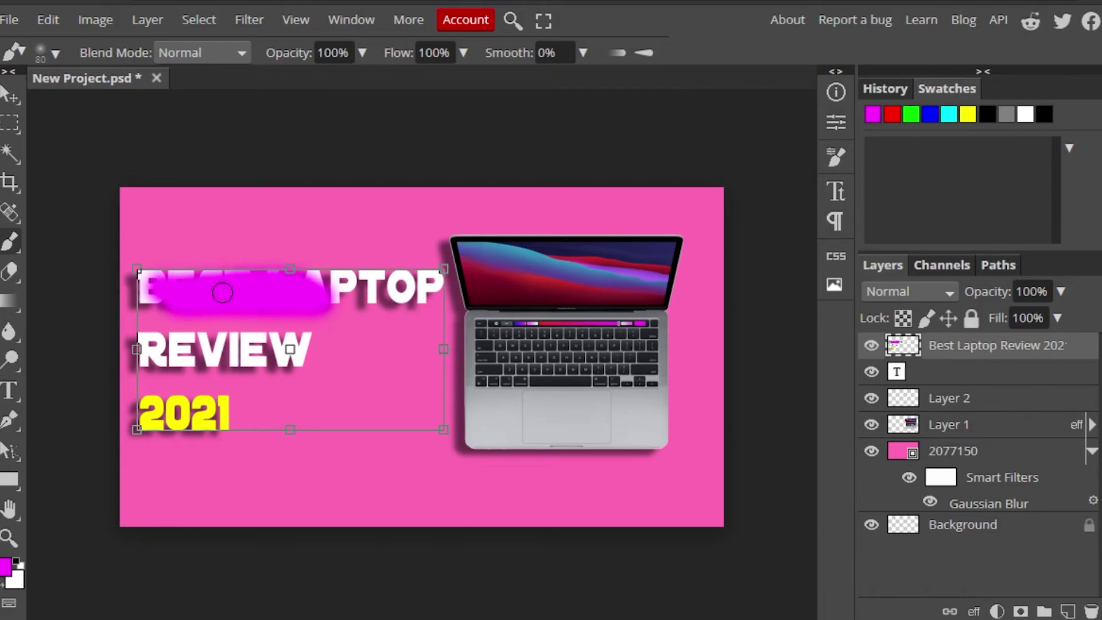
key("ctrl+z")
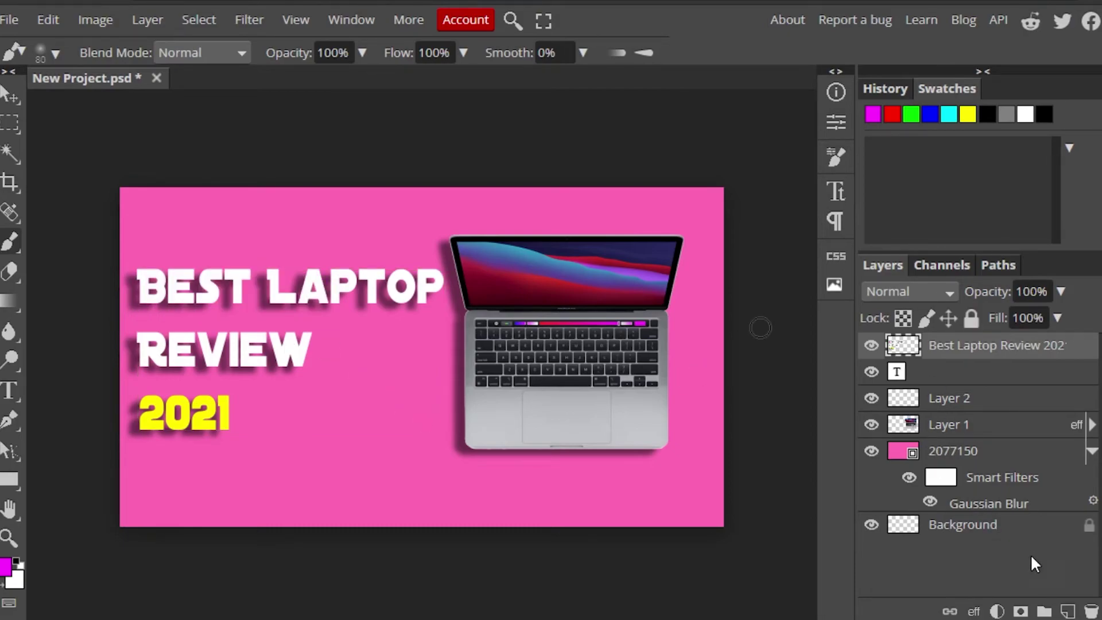
Step: Add a new empty layer and move it below the two title text layers, directly above Layer 2
left_click(1067, 611)
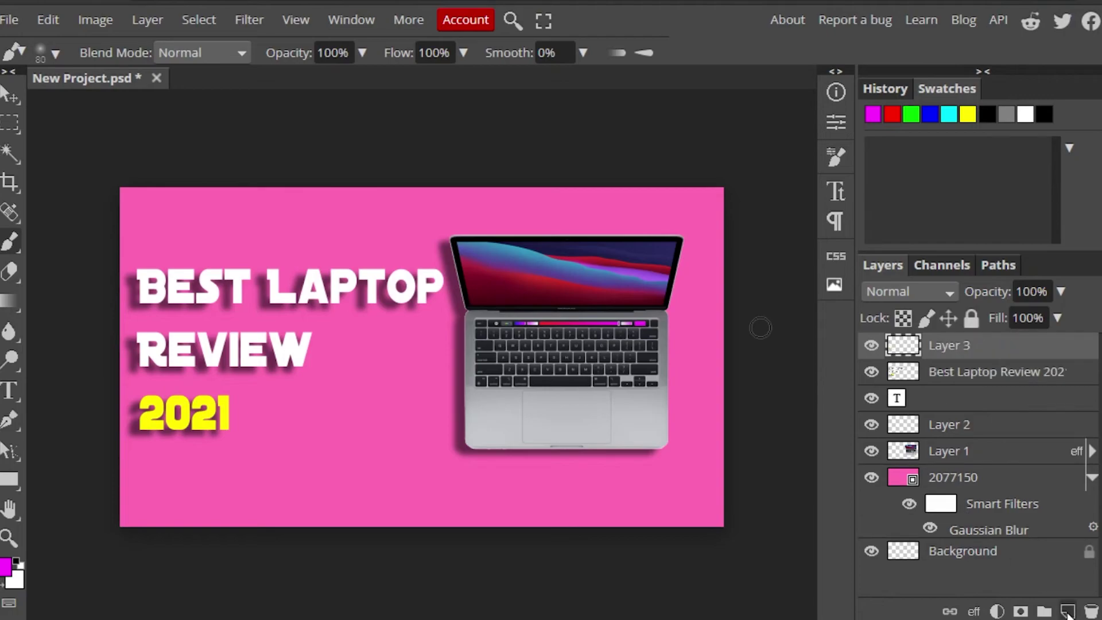
left_click_drag(951, 347, 952, 412)
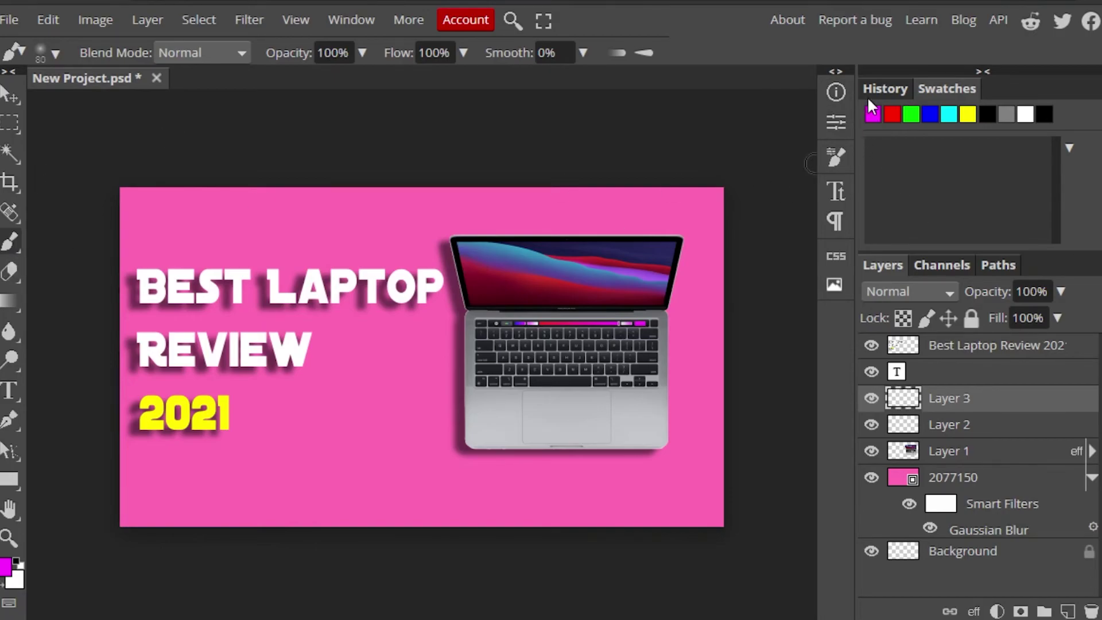
Step: Enlarge the soft brush to 307 px and paint a magenta glow behind all three lines of the title on Layer 3
left_click(838, 77)
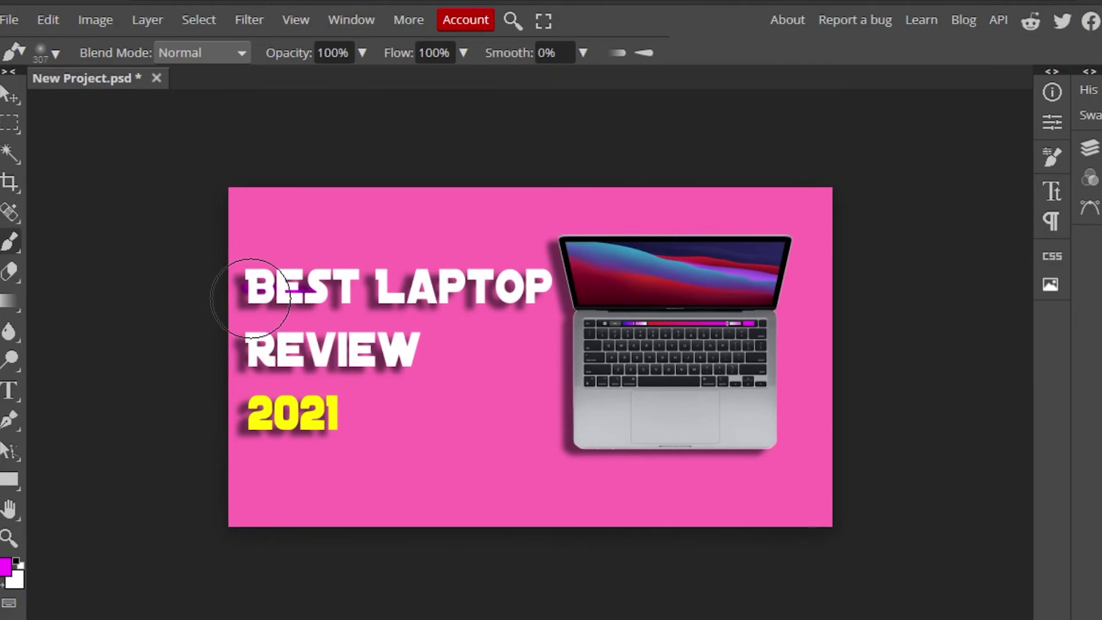
left_click_drag(247, 252, 253, 321)
mouse_move(287, 289)
left_mouse_down()
mouse_move(438, 293)
mouse_move(504, 280)
mouse_move(524, 293)
left_mouse_up()
mouse_move(220, 393)
left_mouse_down()
mouse_move(249, 416)
mouse_move(258, 378)
mouse_move(287, 353)
mouse_move(422, 358)
left_mouse_up()
mouse_move(269, 413)
left_mouse_down()
mouse_move(291, 437)
mouse_move(487, 413)
left_mouse_up()
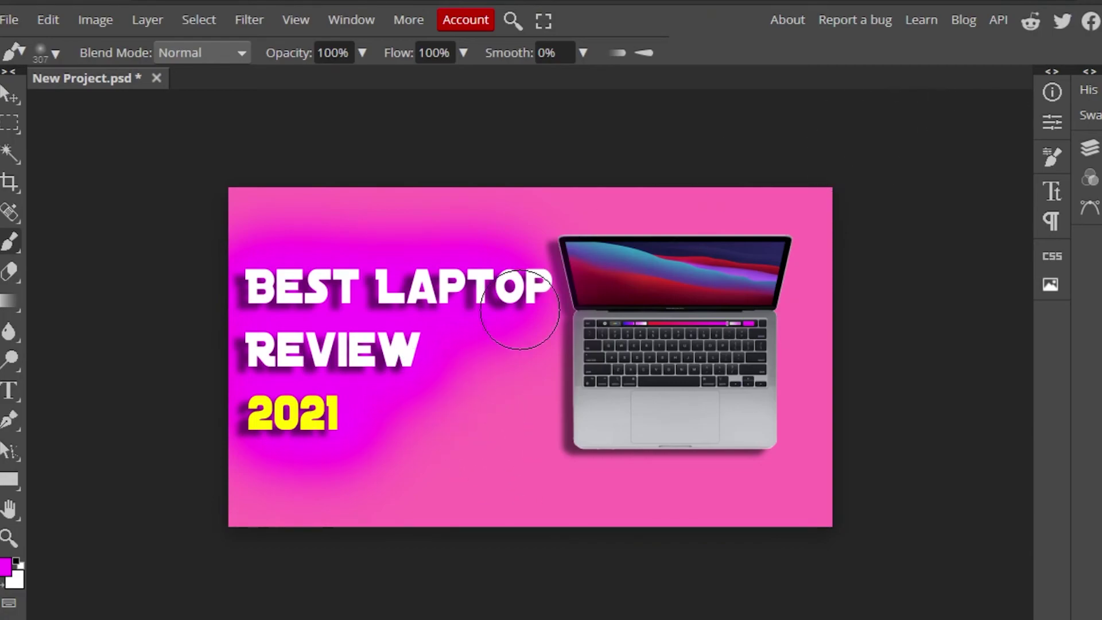
left_click_drag(473, 345, 467, 356)
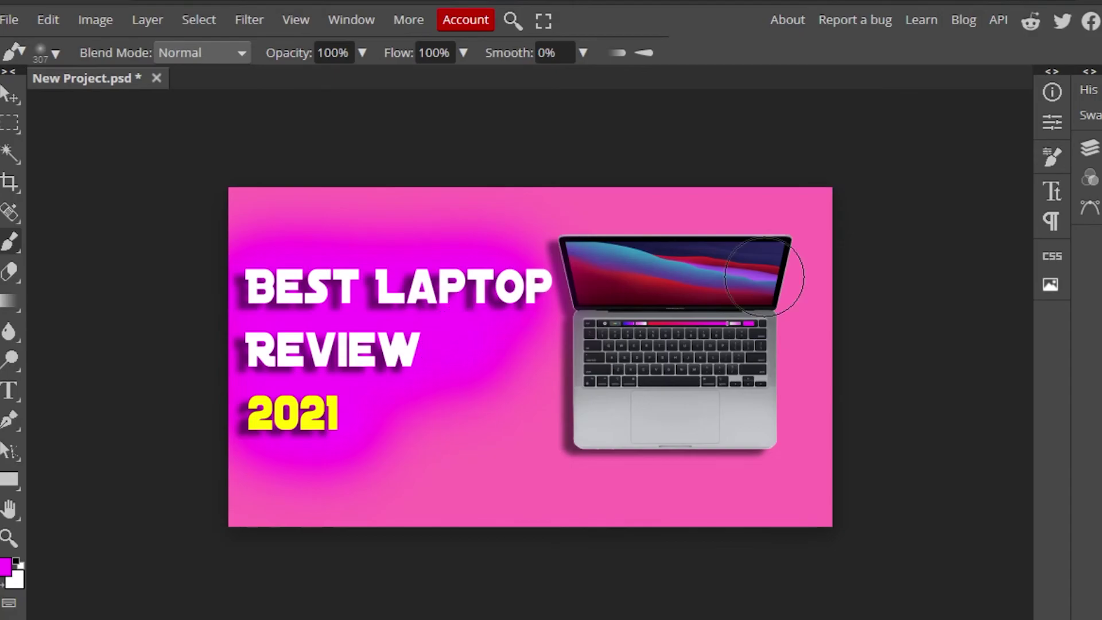
Step: Set the magenta glow layer's opacity to 45% in its blending options and confirm
left_click(1051, 72)
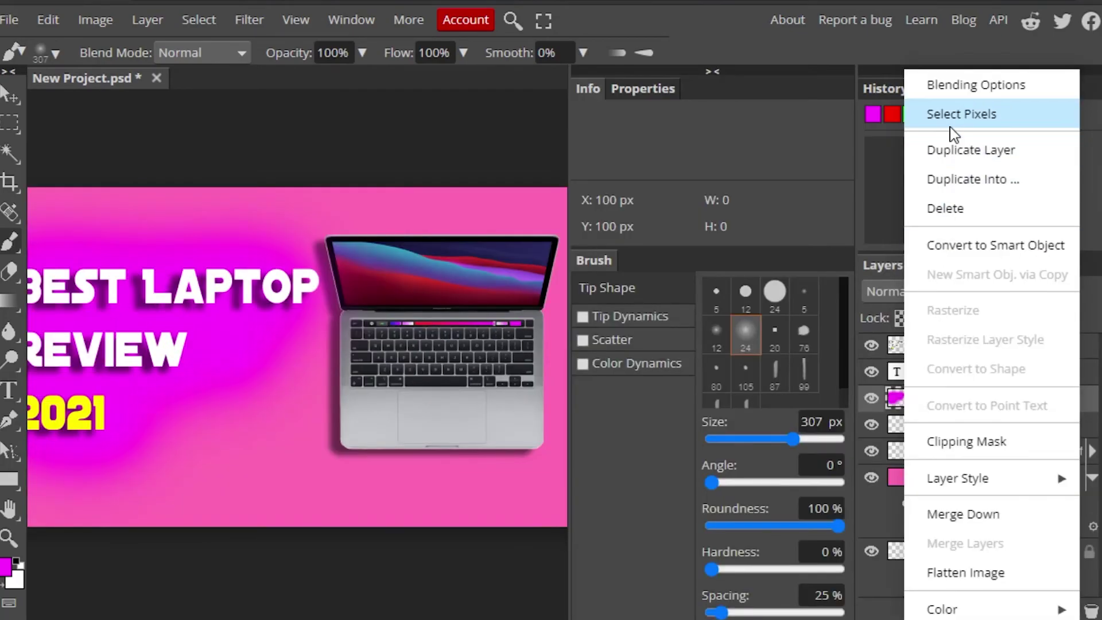
left_click(950, 92)
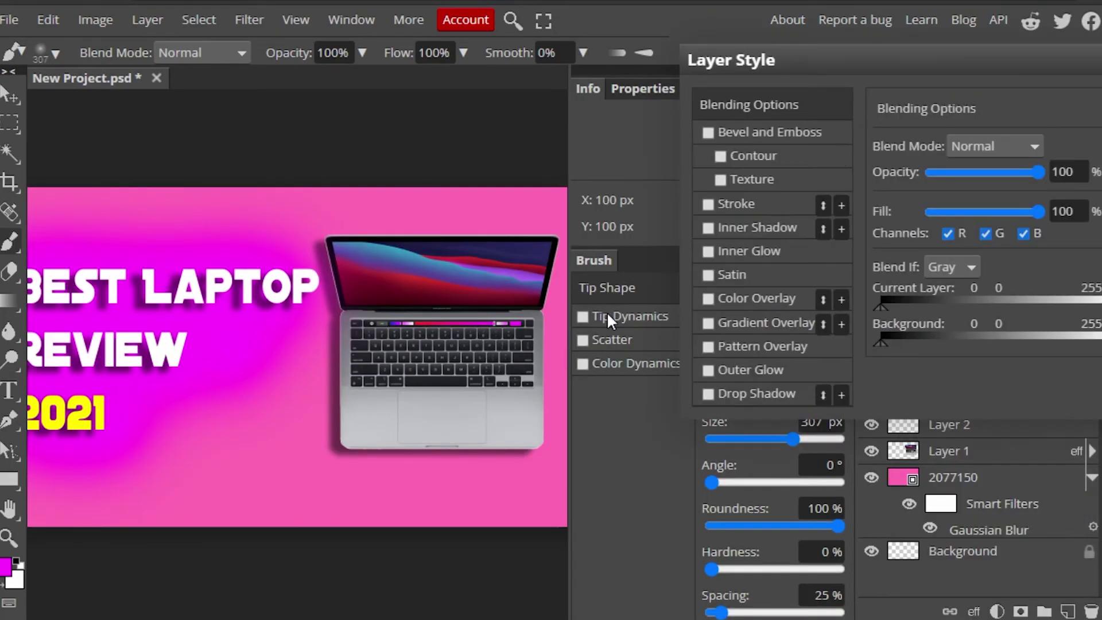
left_click_drag(1034, 174, 1000, 184)
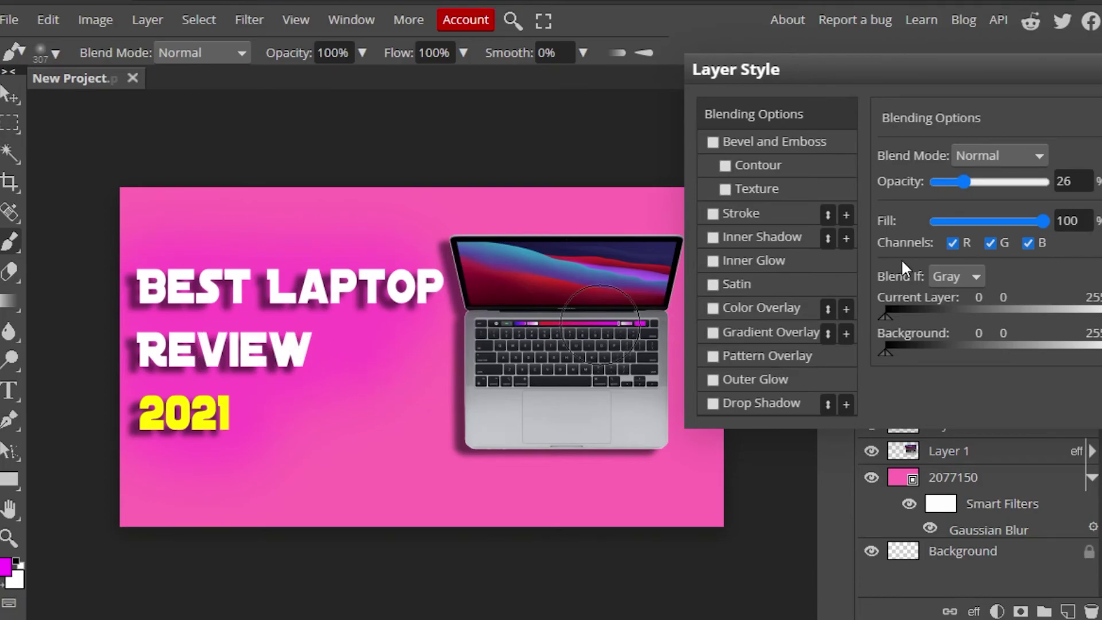
mouse_move(966, 180)
left_mouse_down()
mouse_move(1040, 184)
mouse_move(945, 191)
mouse_move(1067, 192)
mouse_move(983, 195)
left_mouse_up()
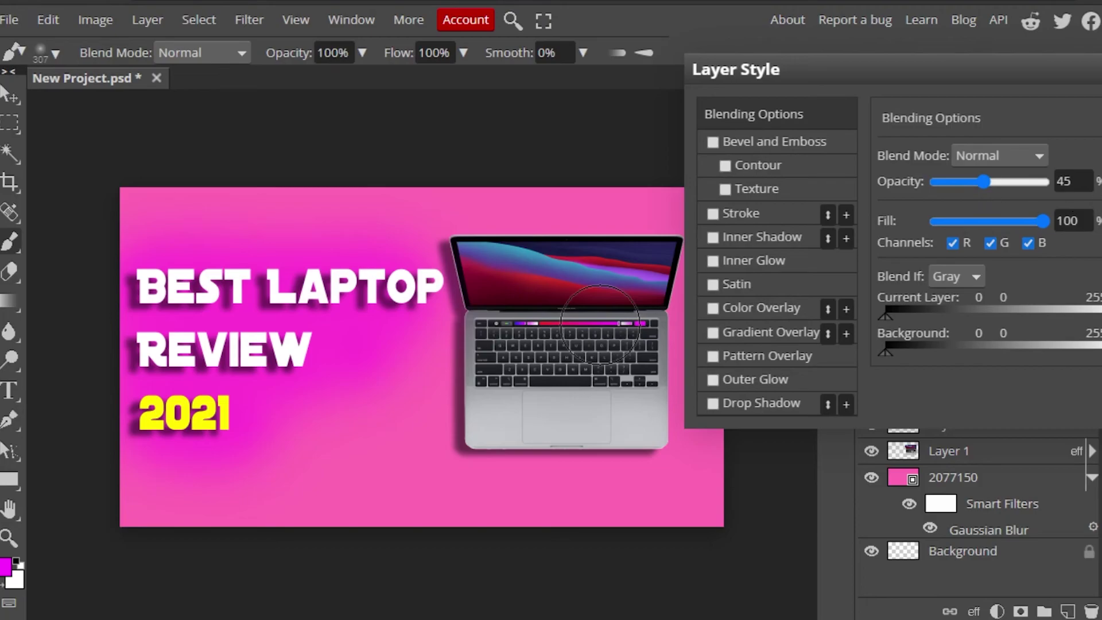
key("Return")
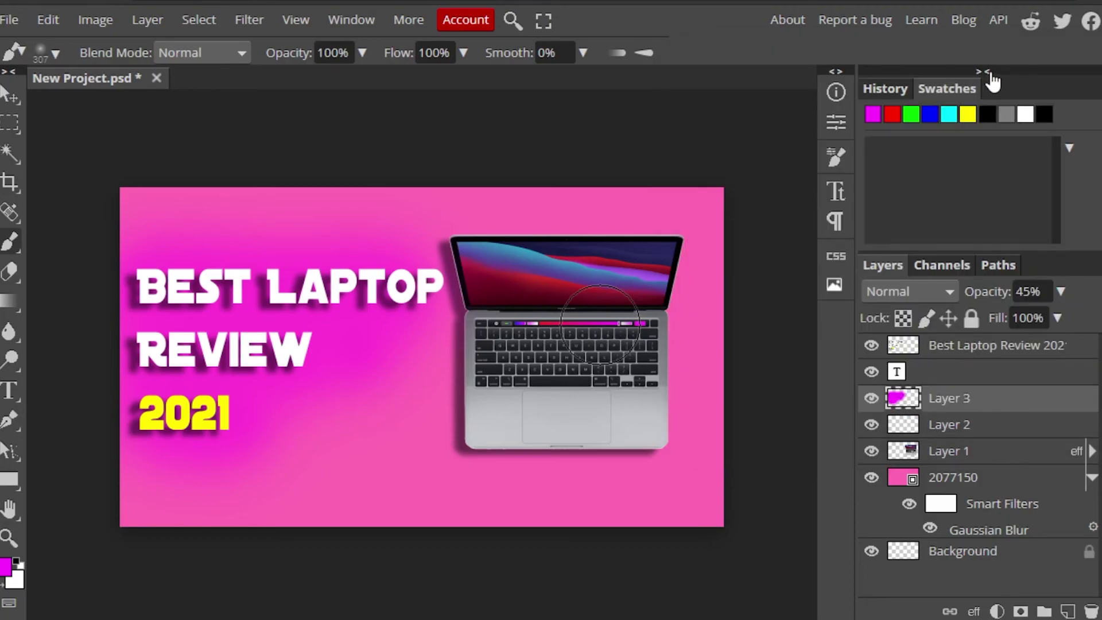
left_click(991, 71)
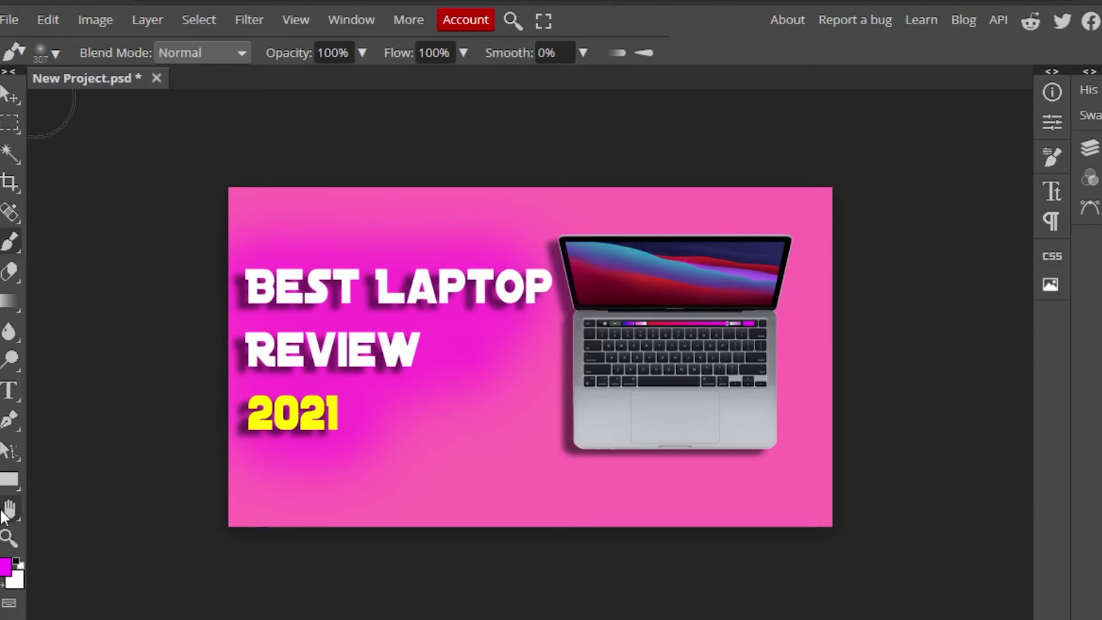
left_click(16, 548)
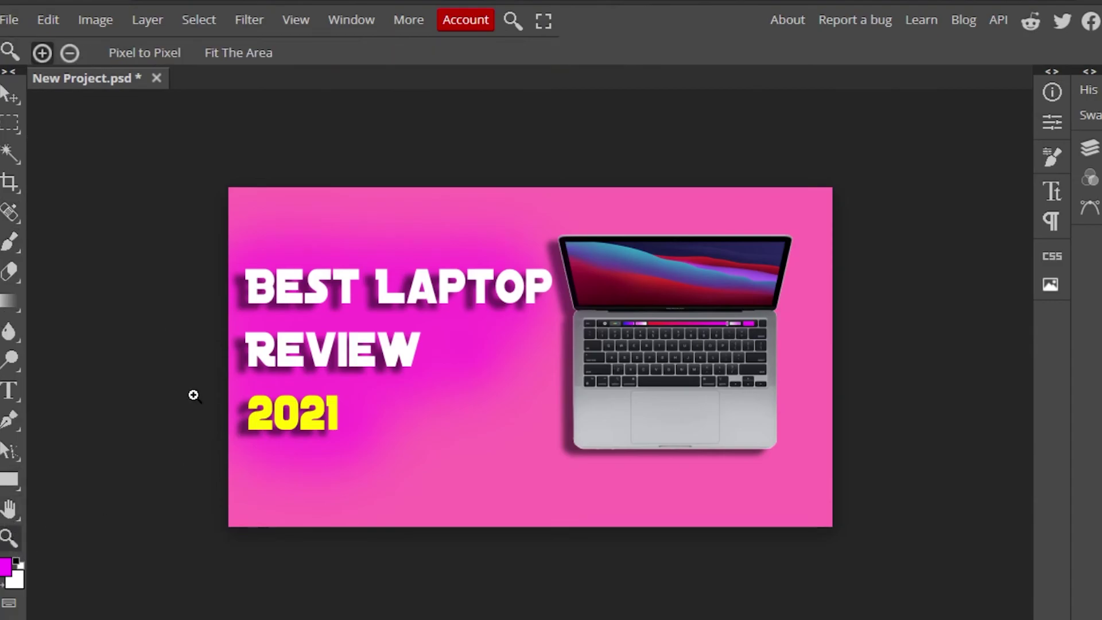
left_click(469, 369)
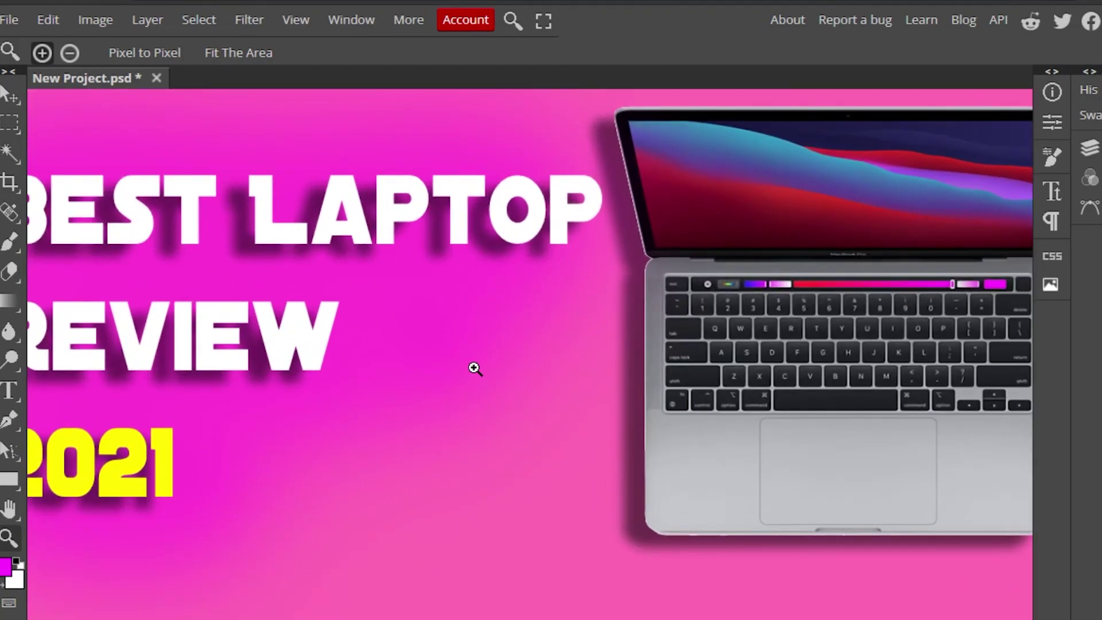
left_click(69, 53)
left_click(458, 364)
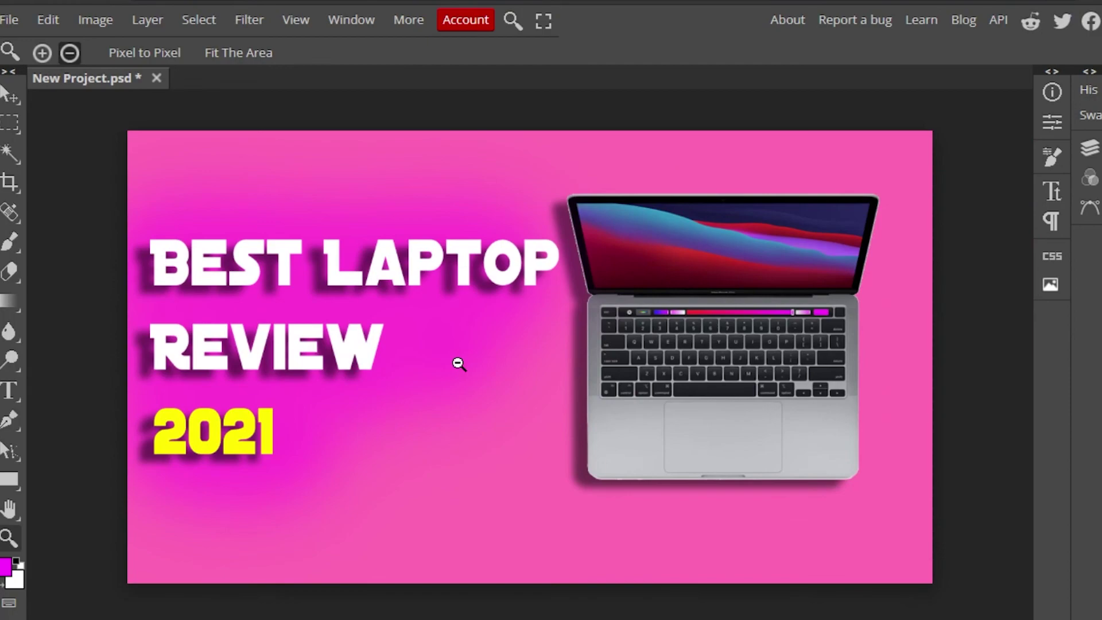
left_click(458, 364)
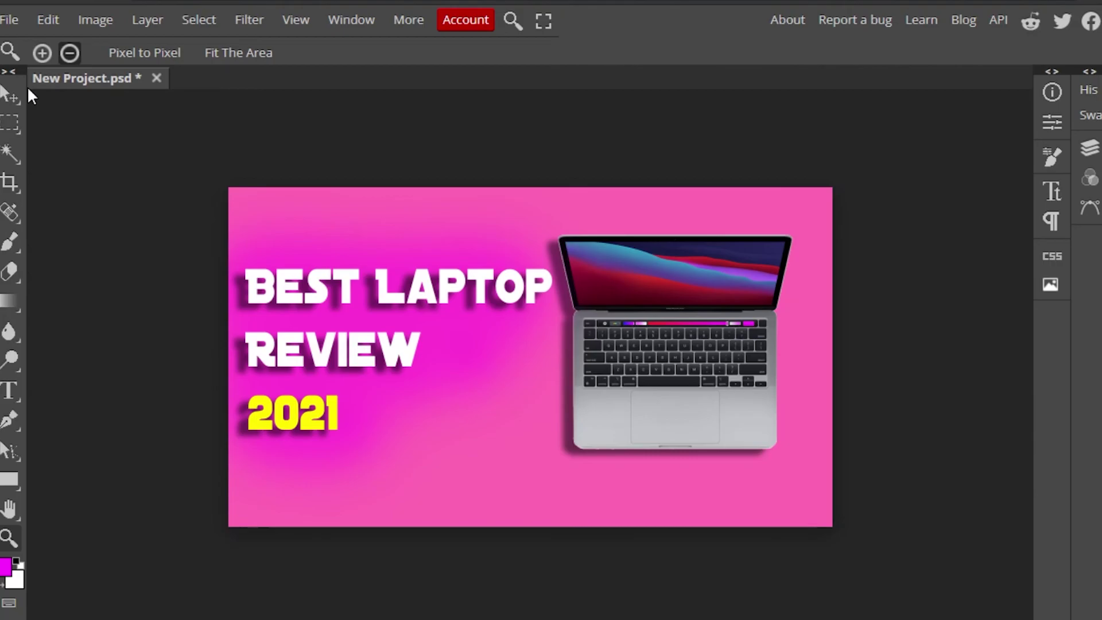
Step: Export the thumbnail as a 1280 x 720 px PNG at 100% quality and save it
left_click(15, 19)
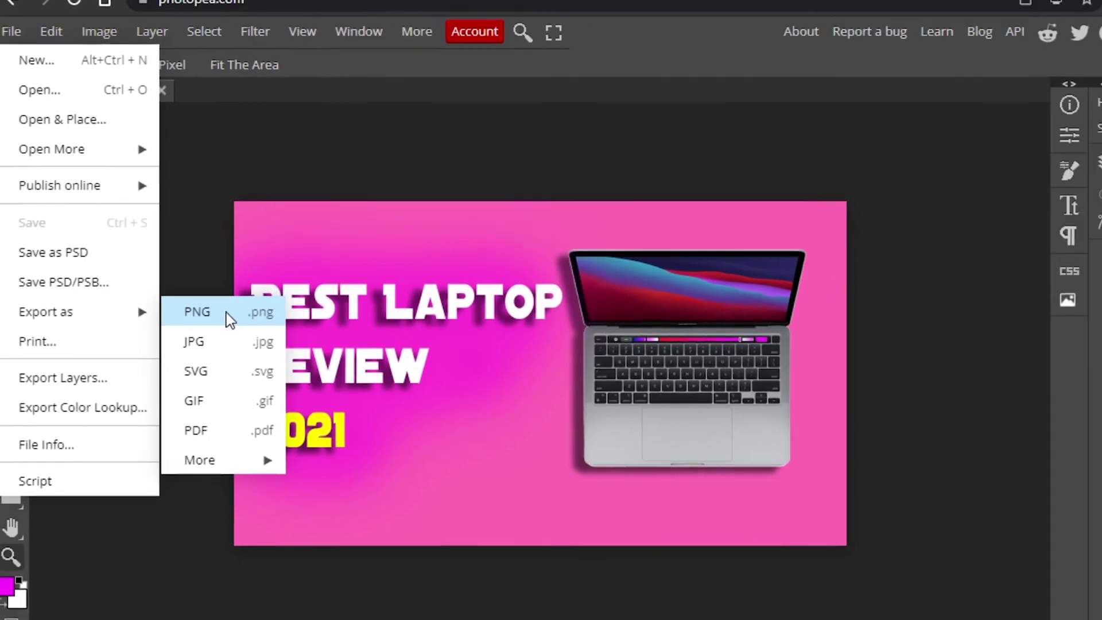
left_click(237, 316)
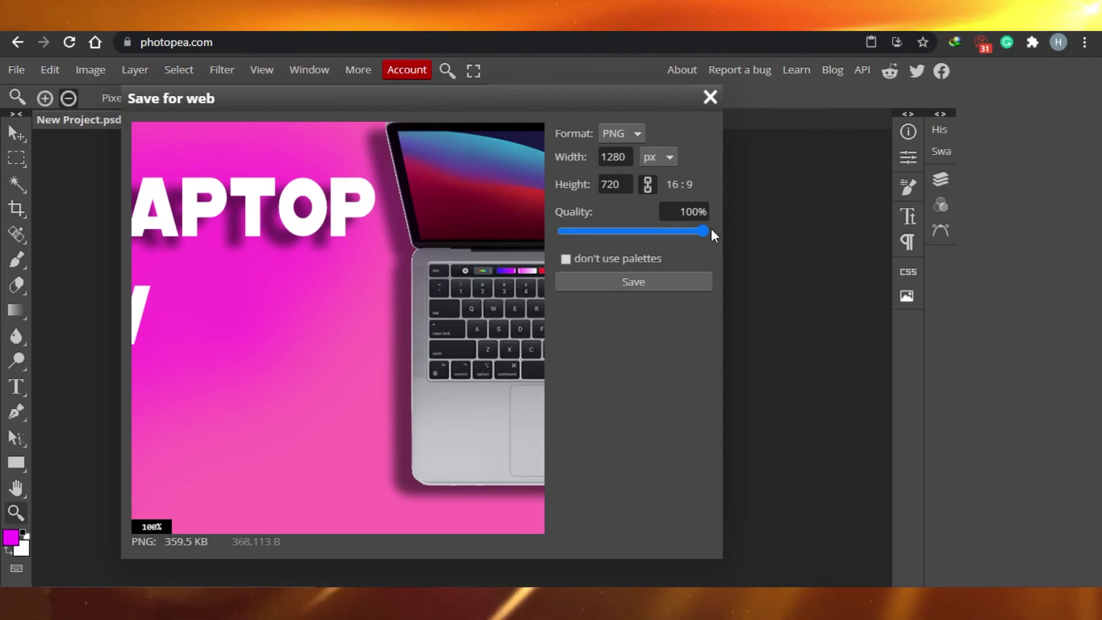
left_click(666, 278)
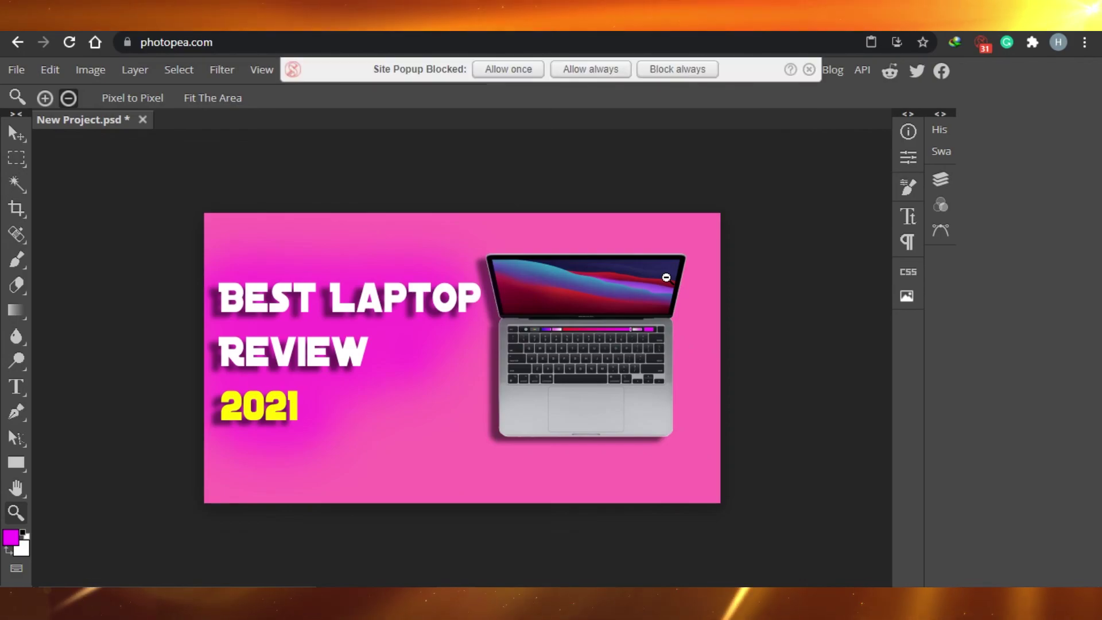